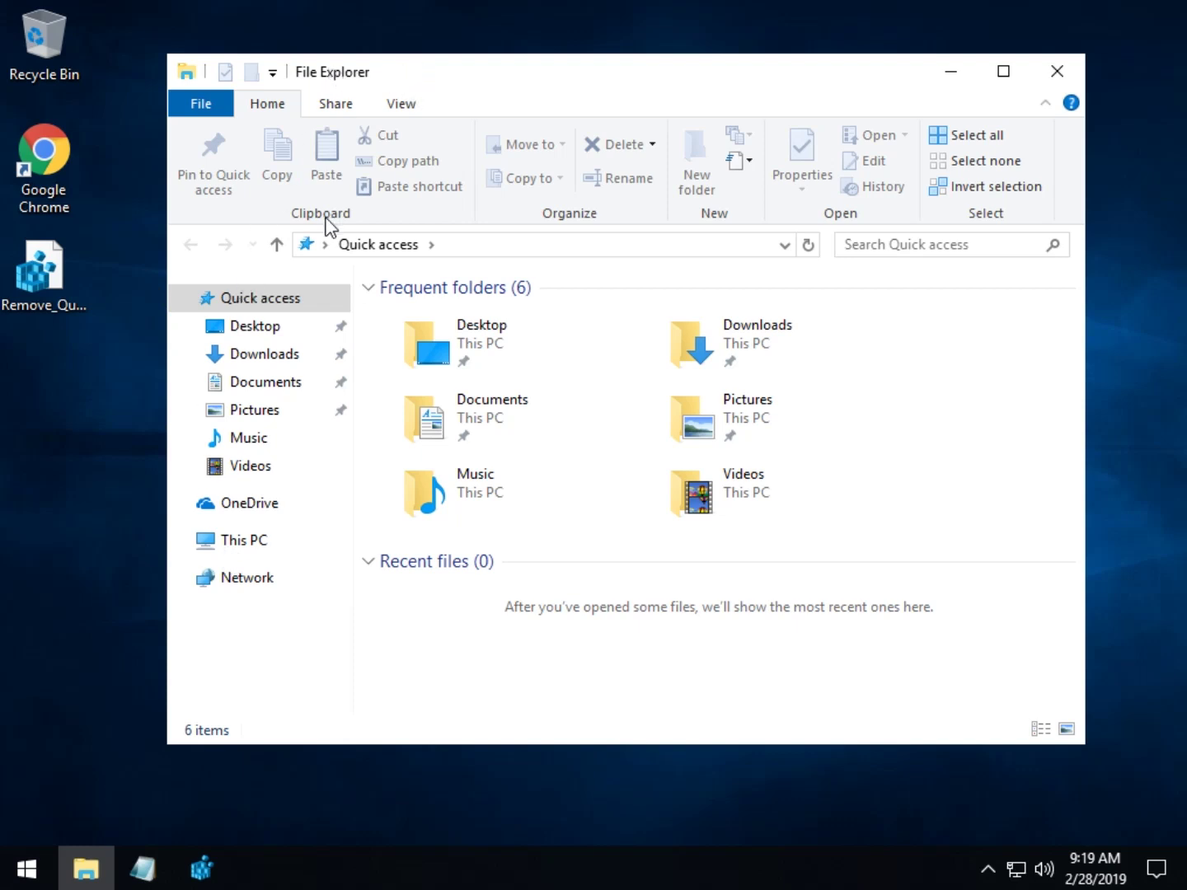
- Open Folder Options from the View tab and set File Explorer to open to This PC
drag(565, 83, 573, 76)
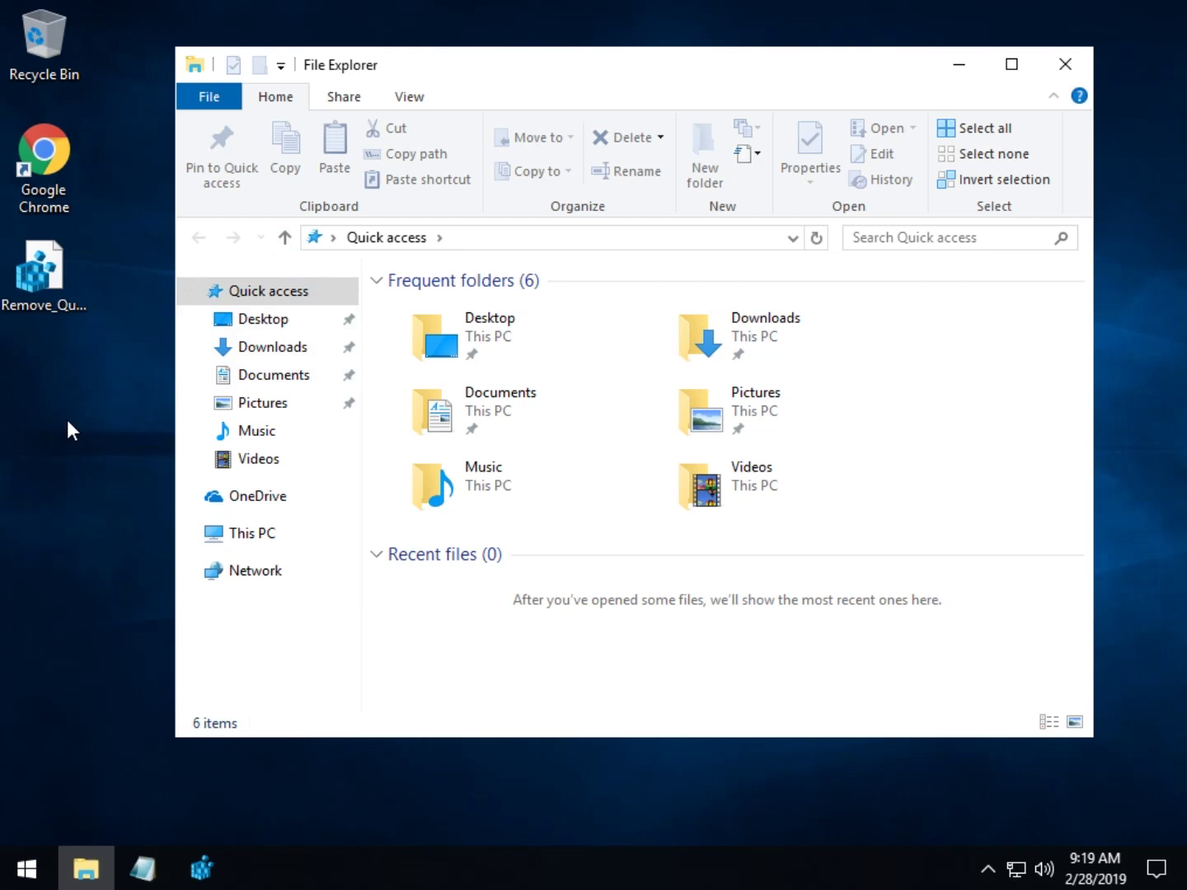
click(42, 275)
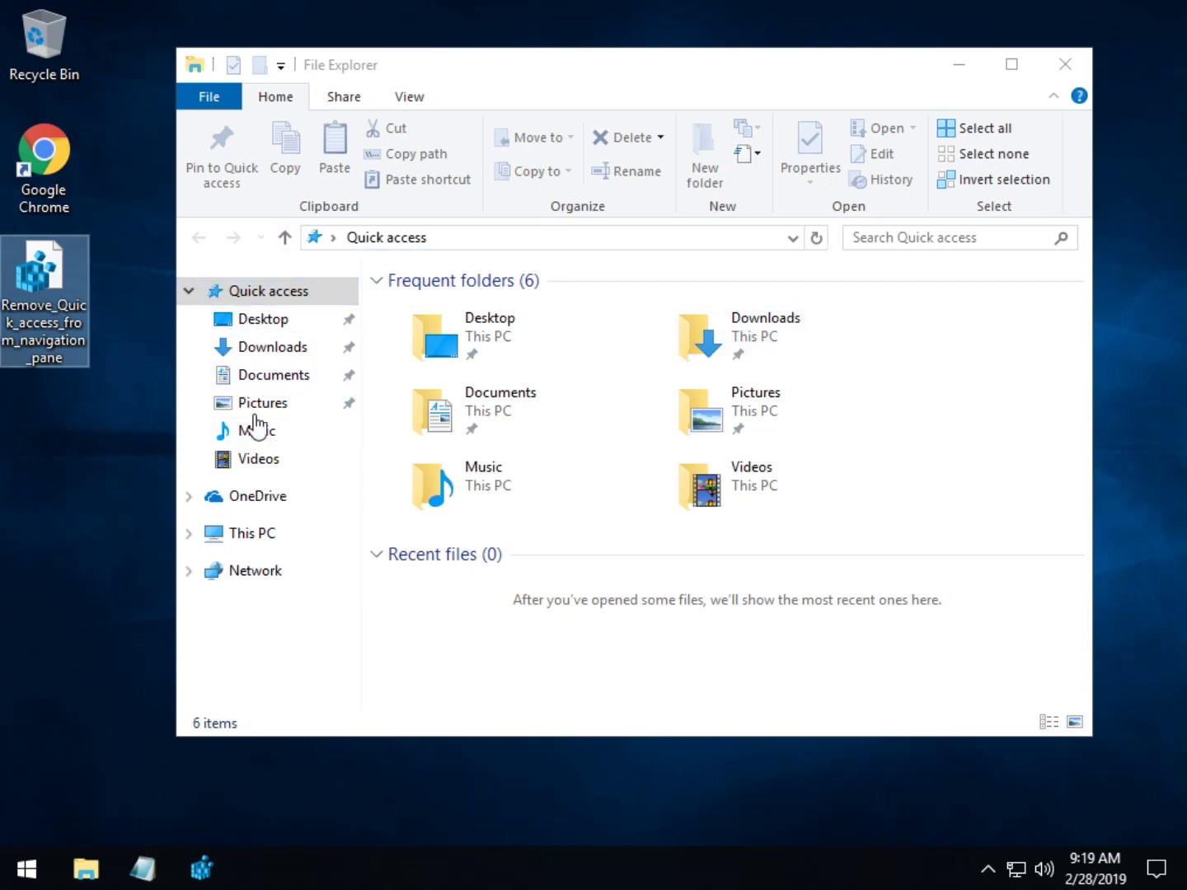
click(412, 98)
click(409, 97)
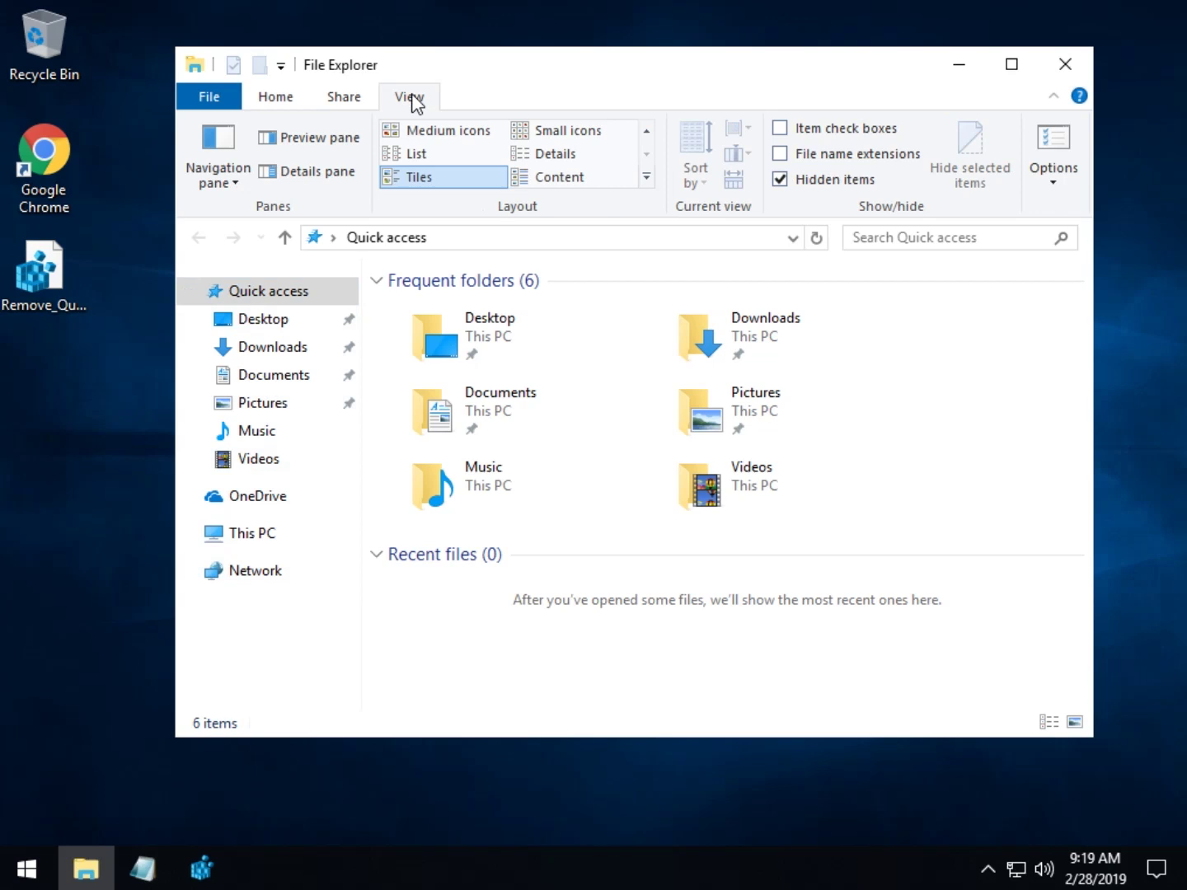
click(1055, 147)
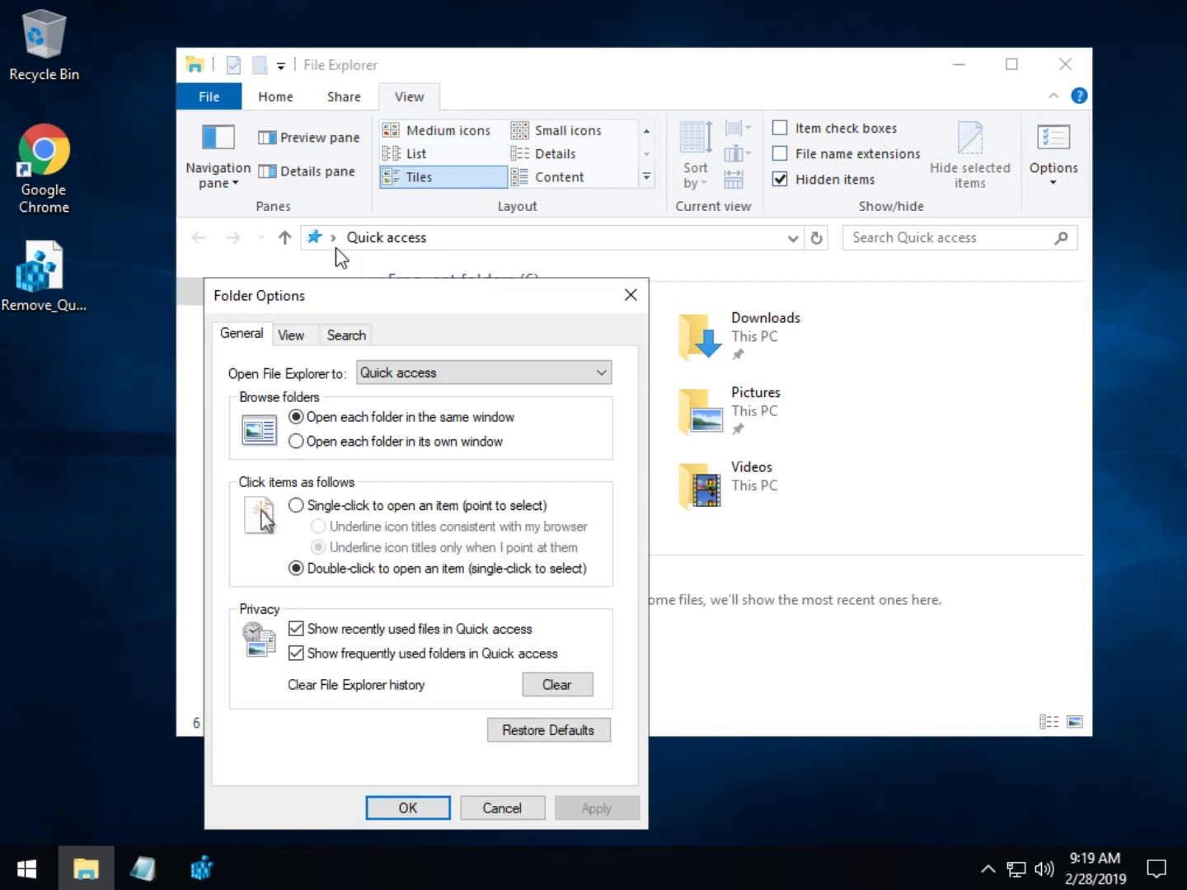
drag(367, 308, 661, 133)
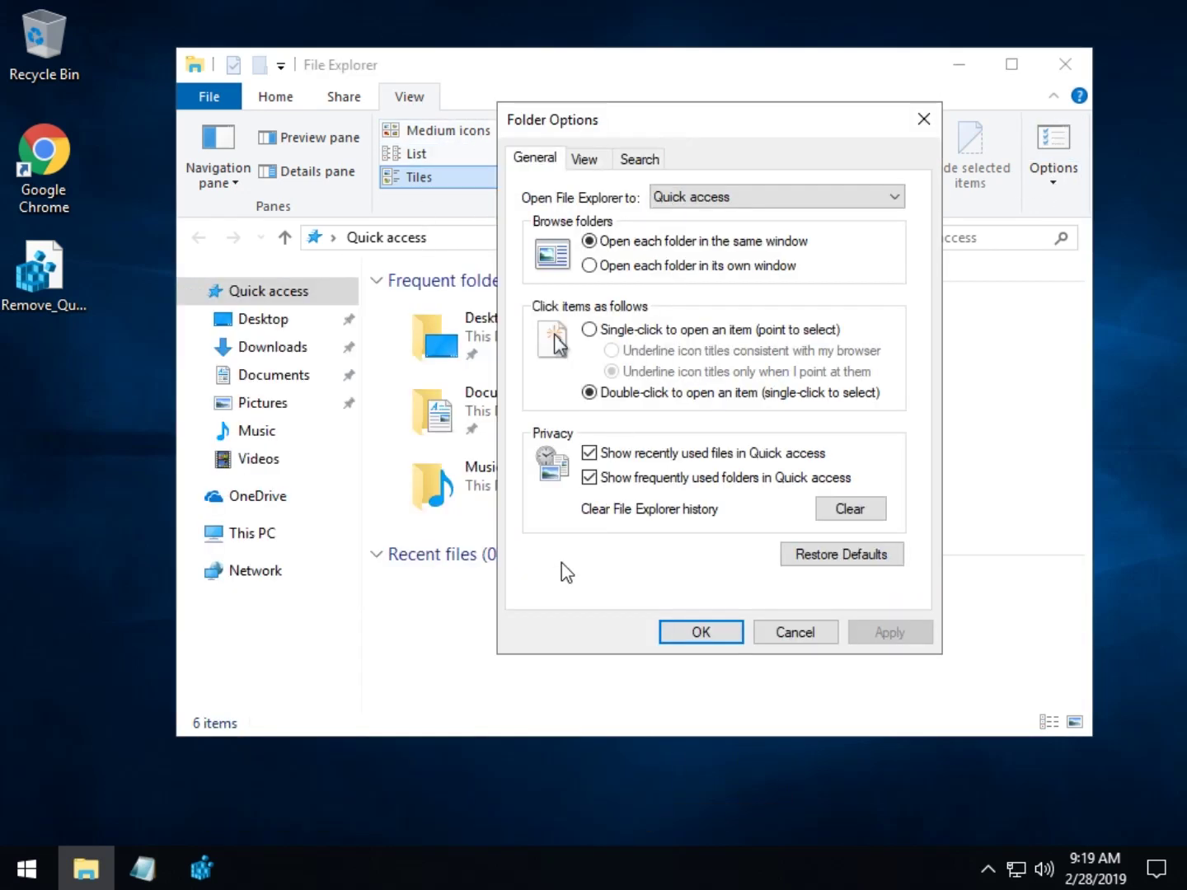
click(710, 198)
click(711, 234)
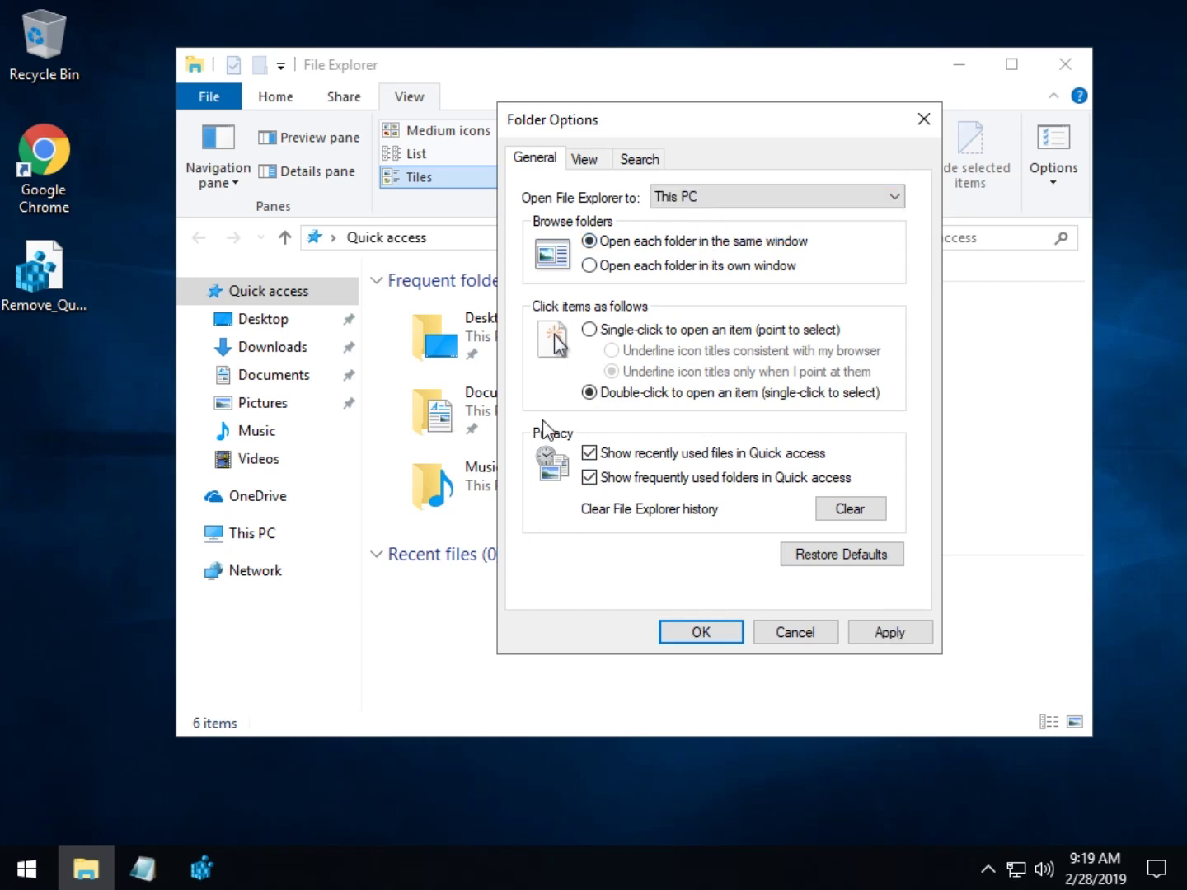
- Turn off recent files and frequent folders in Quick access, clear history, and apply
click(590, 453)
click(850, 508)
click(842, 512)
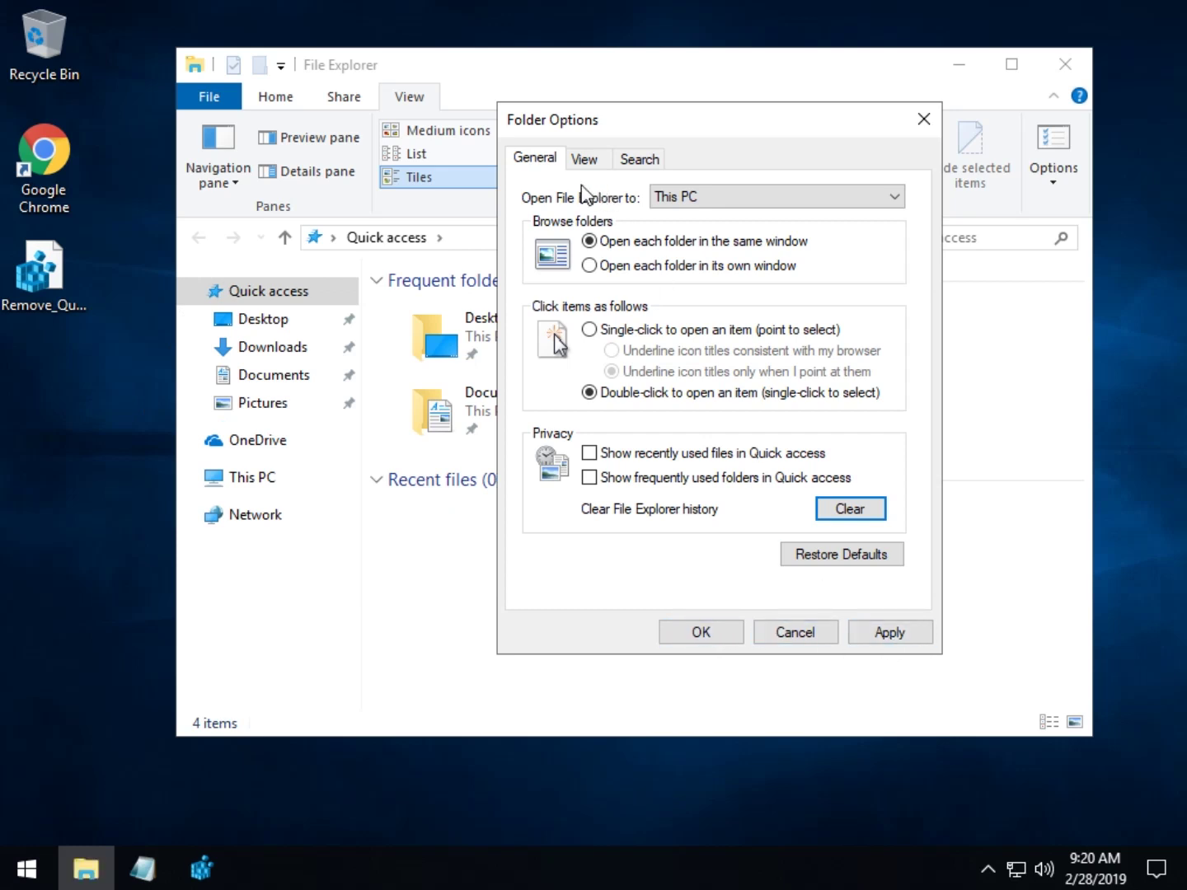
click(877, 628)
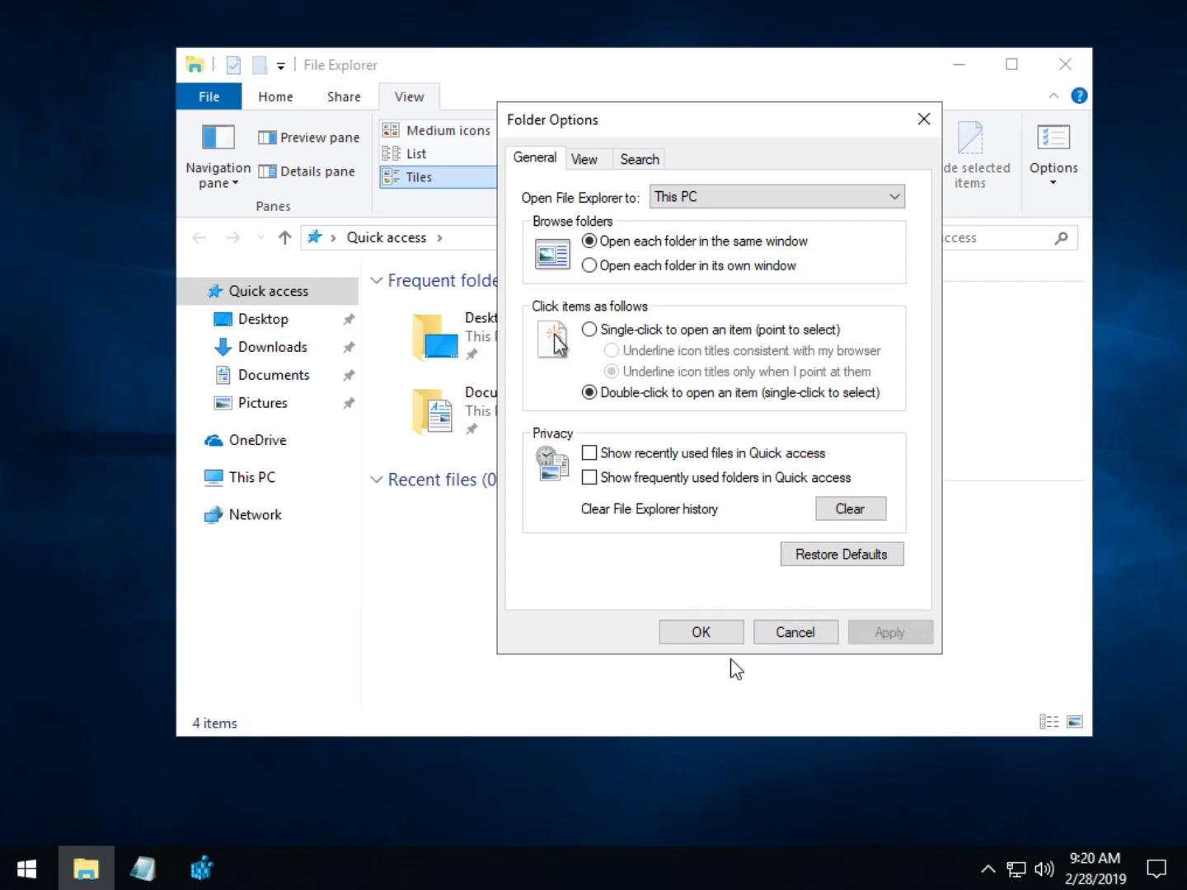
- Close Folder Options and Explorer, then merge Remove_Quick_access_from_navigation_pane.reg into the registry
click(723, 634)
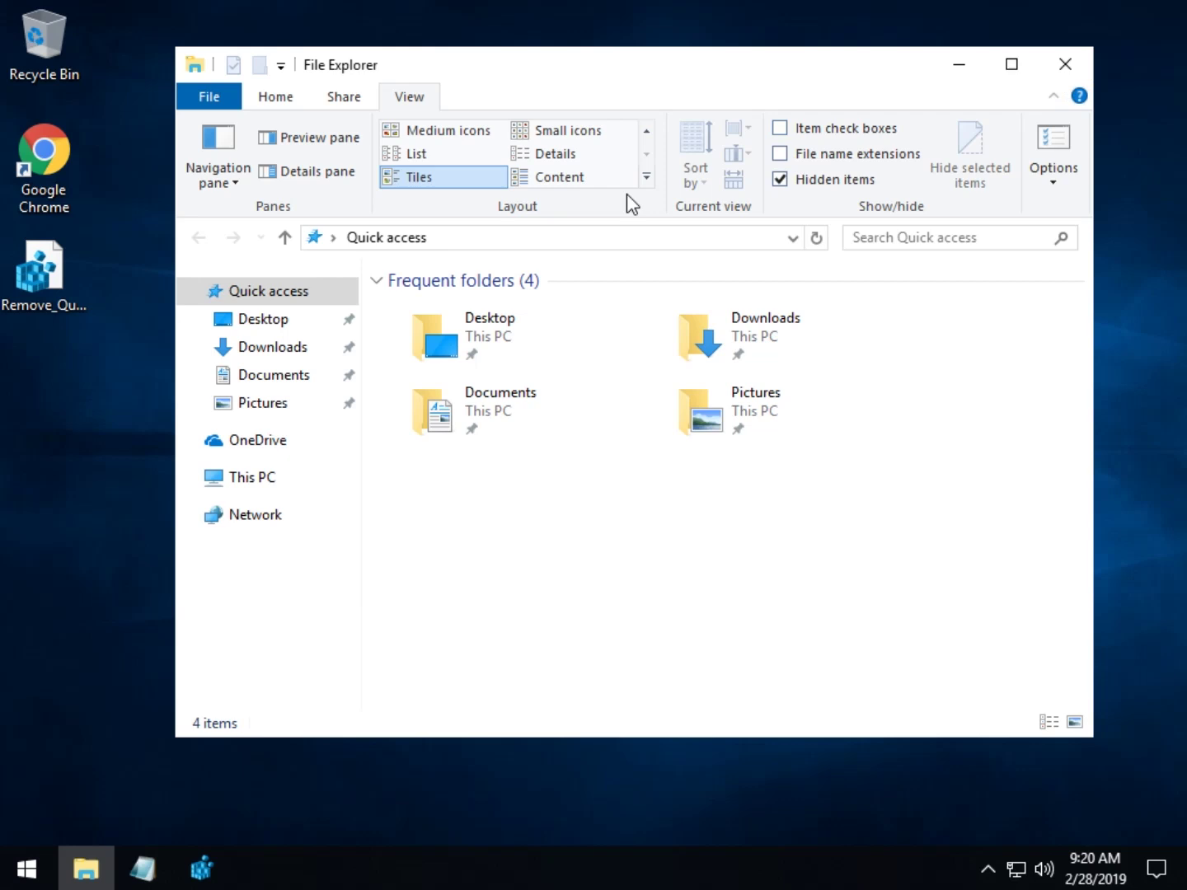
click(1064, 71)
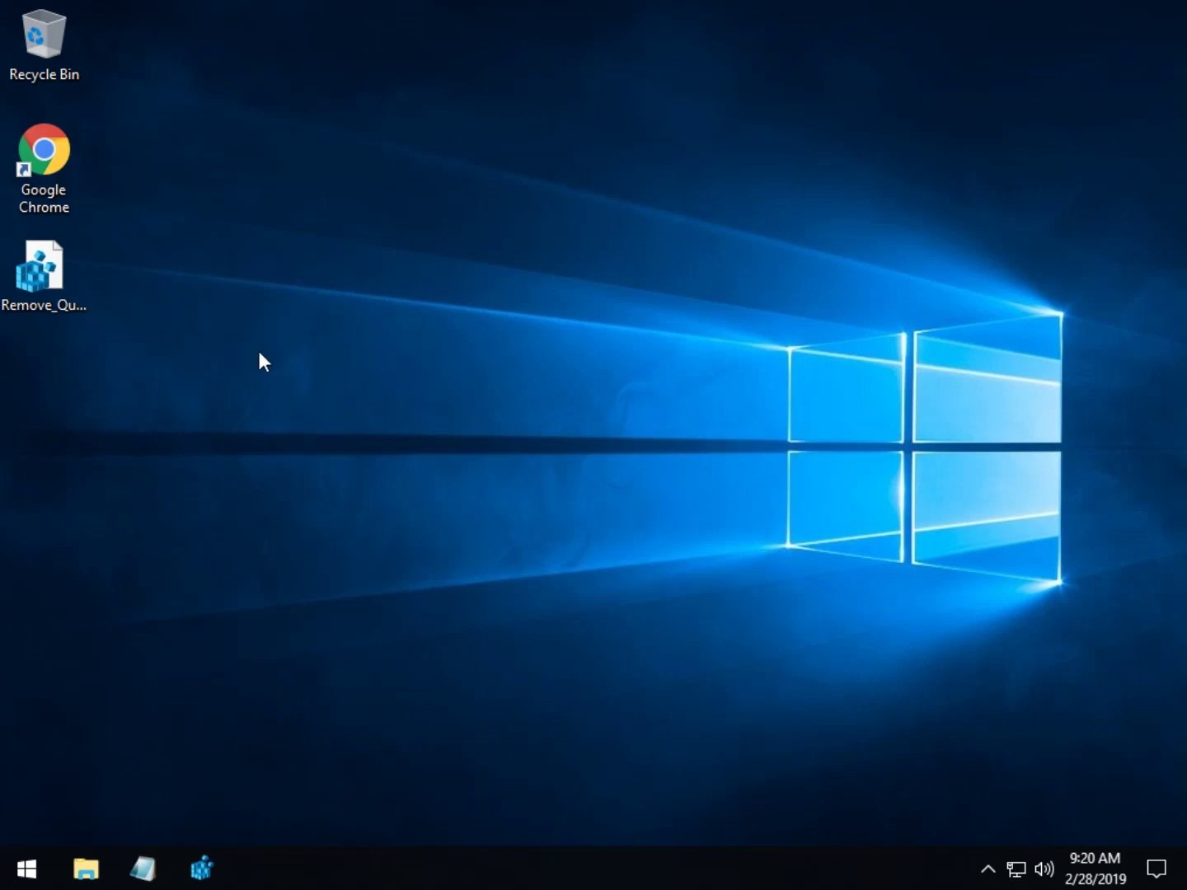
click(41, 274)
double_click(41, 275)
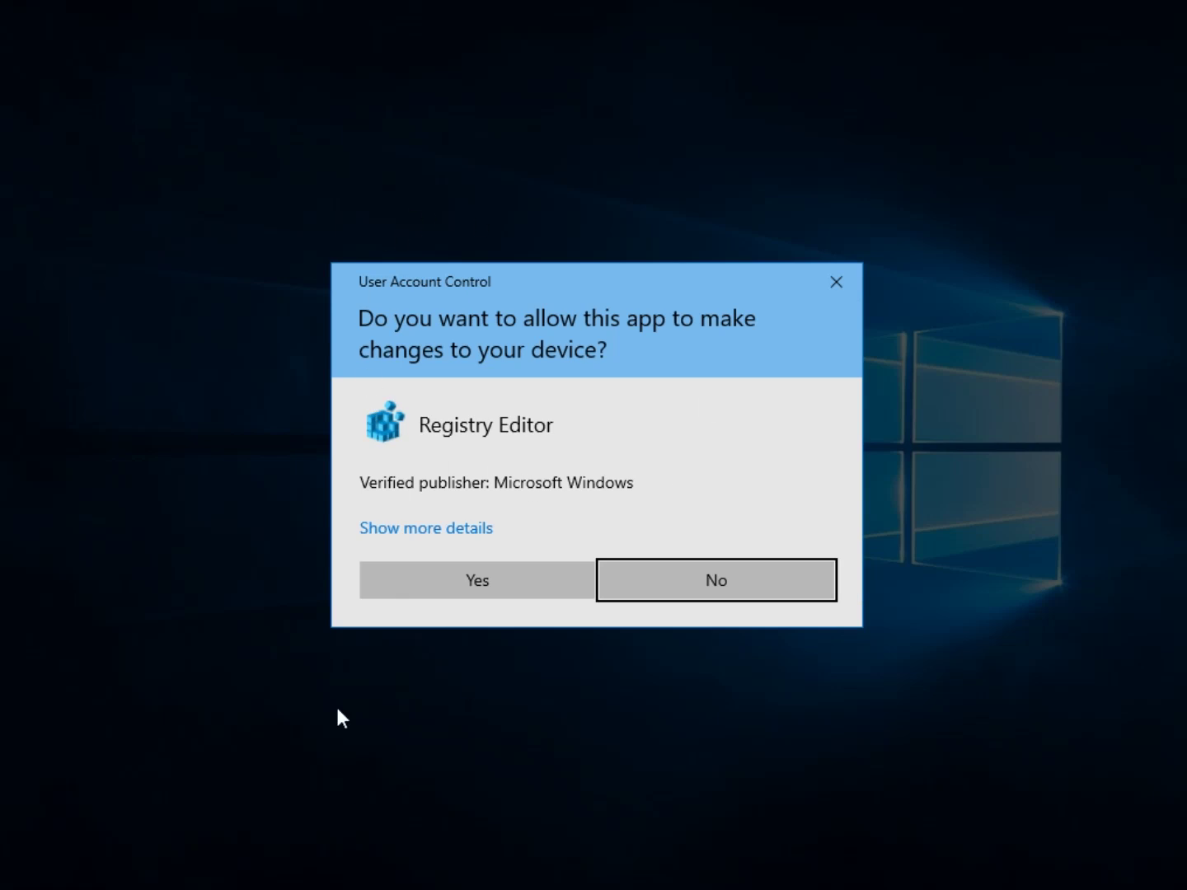
click(466, 593)
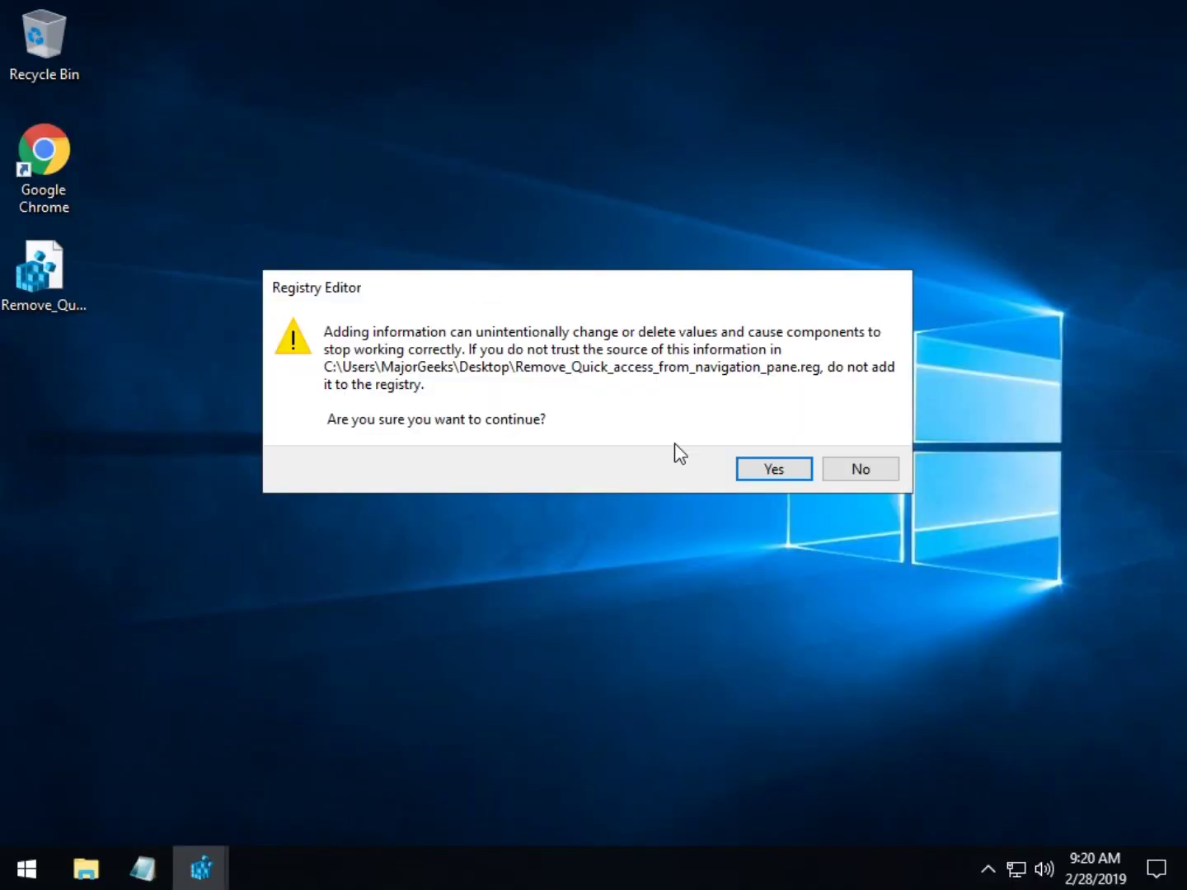
click(773, 471)
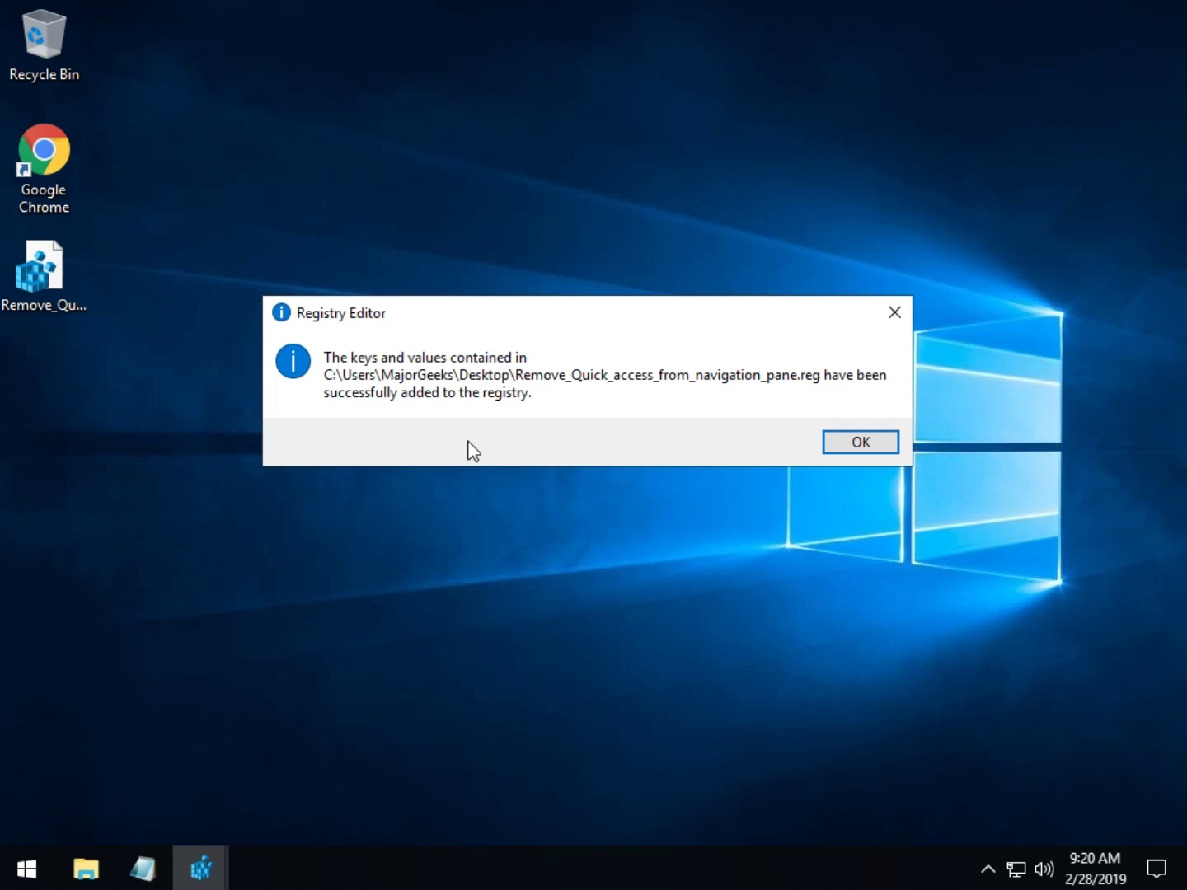
click(879, 442)
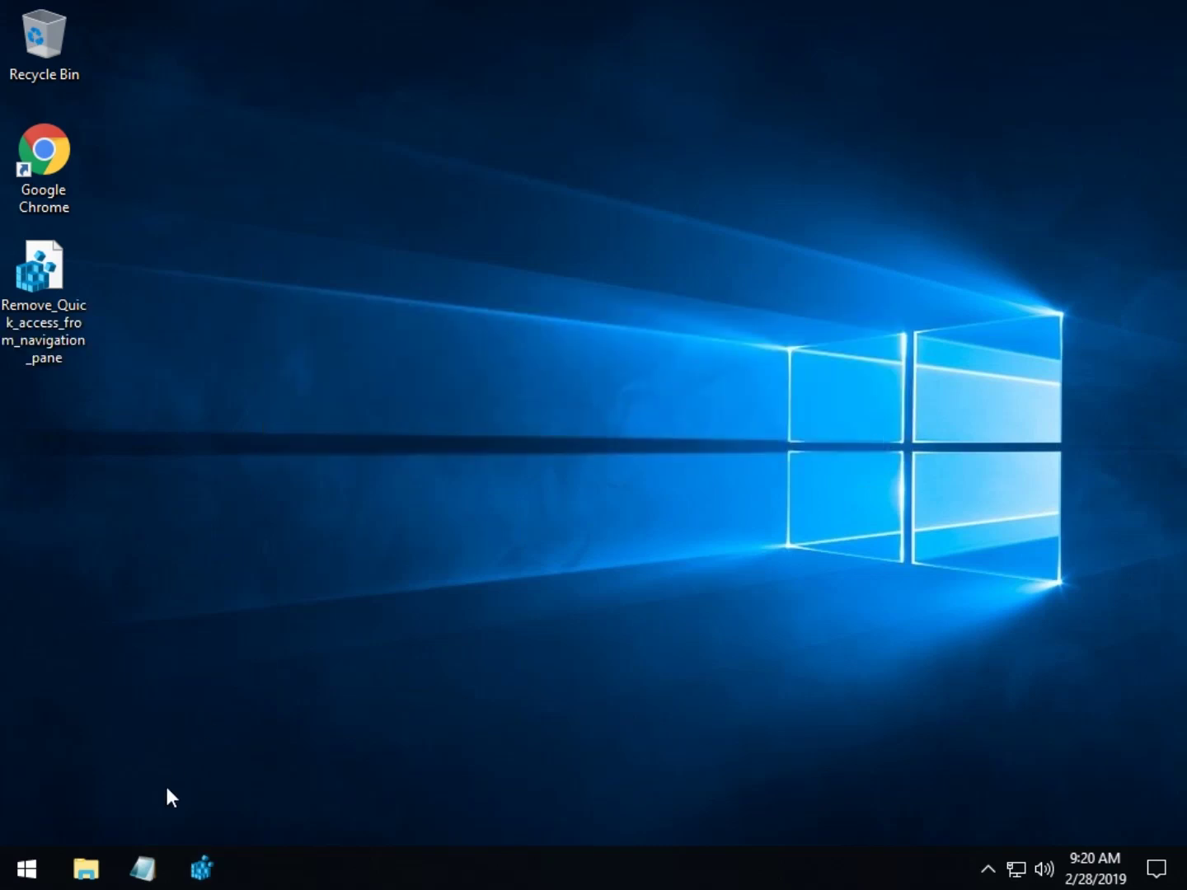
- Reopen Explorer at This PC, visit Local Disk (C:) and back, then open OneDrive and dismiss its setup
click(93, 872)
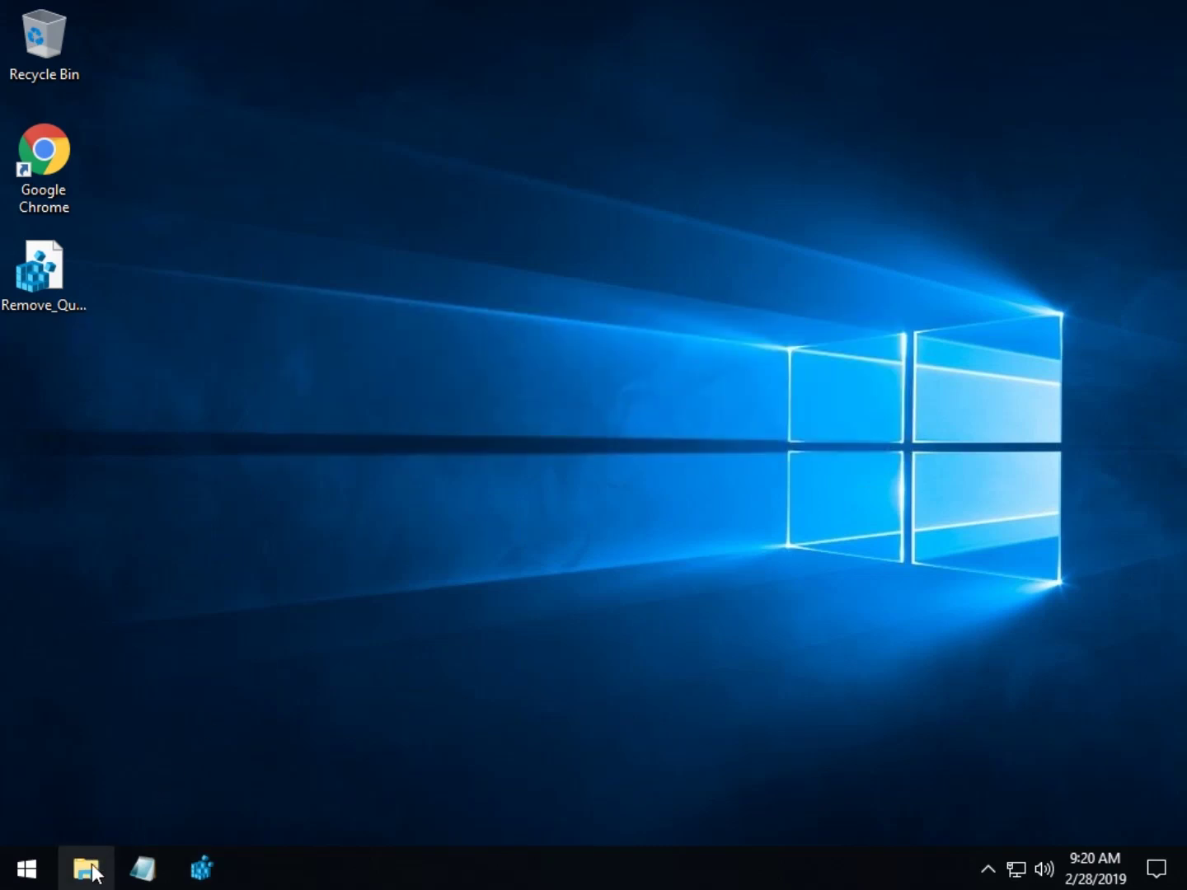
click(90, 871)
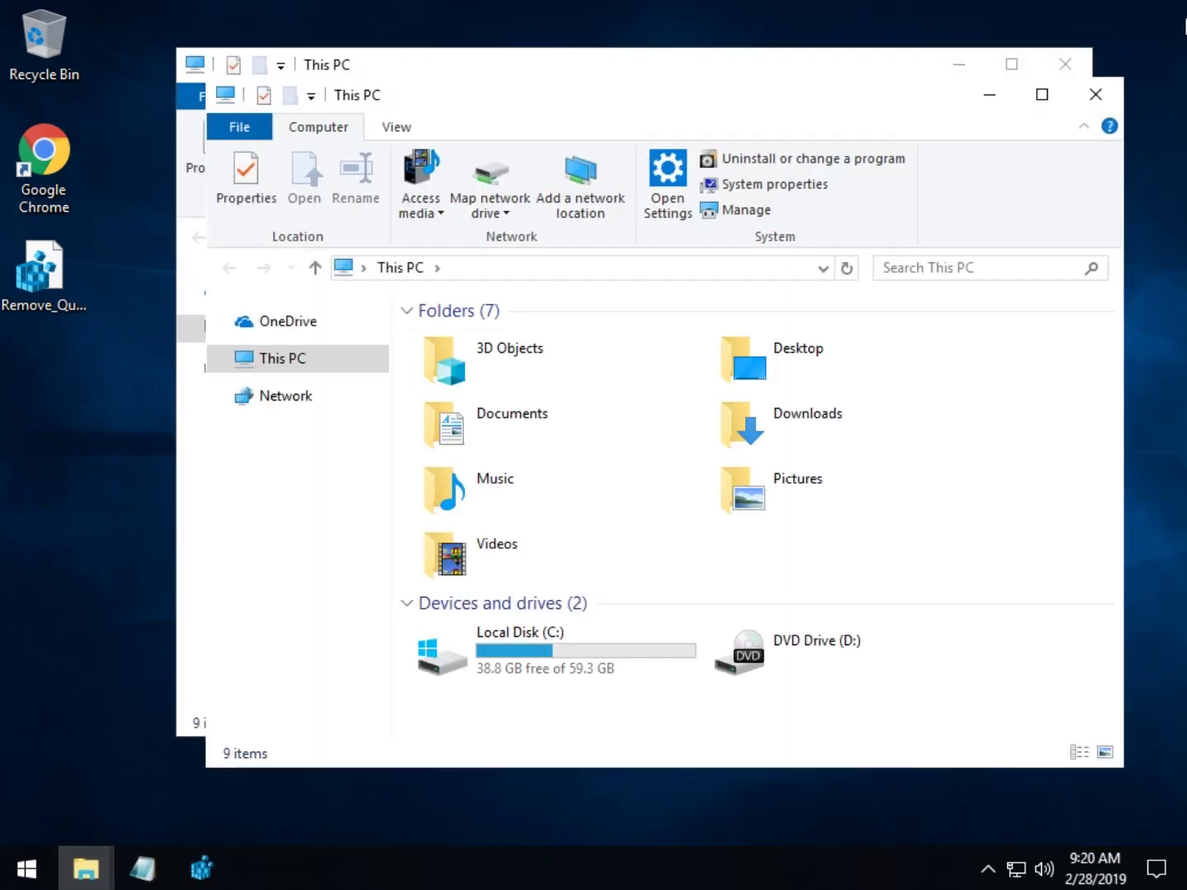
click(1099, 97)
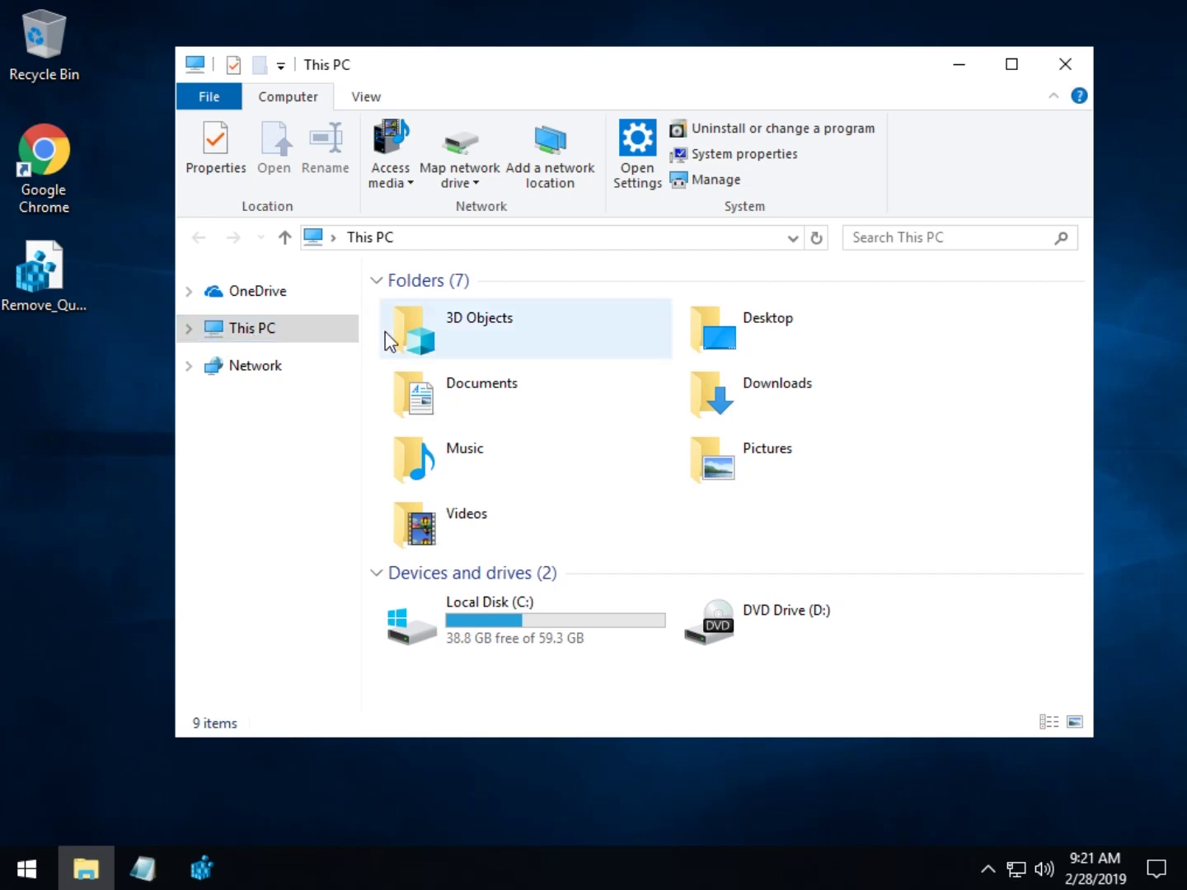
double_click(484, 611)
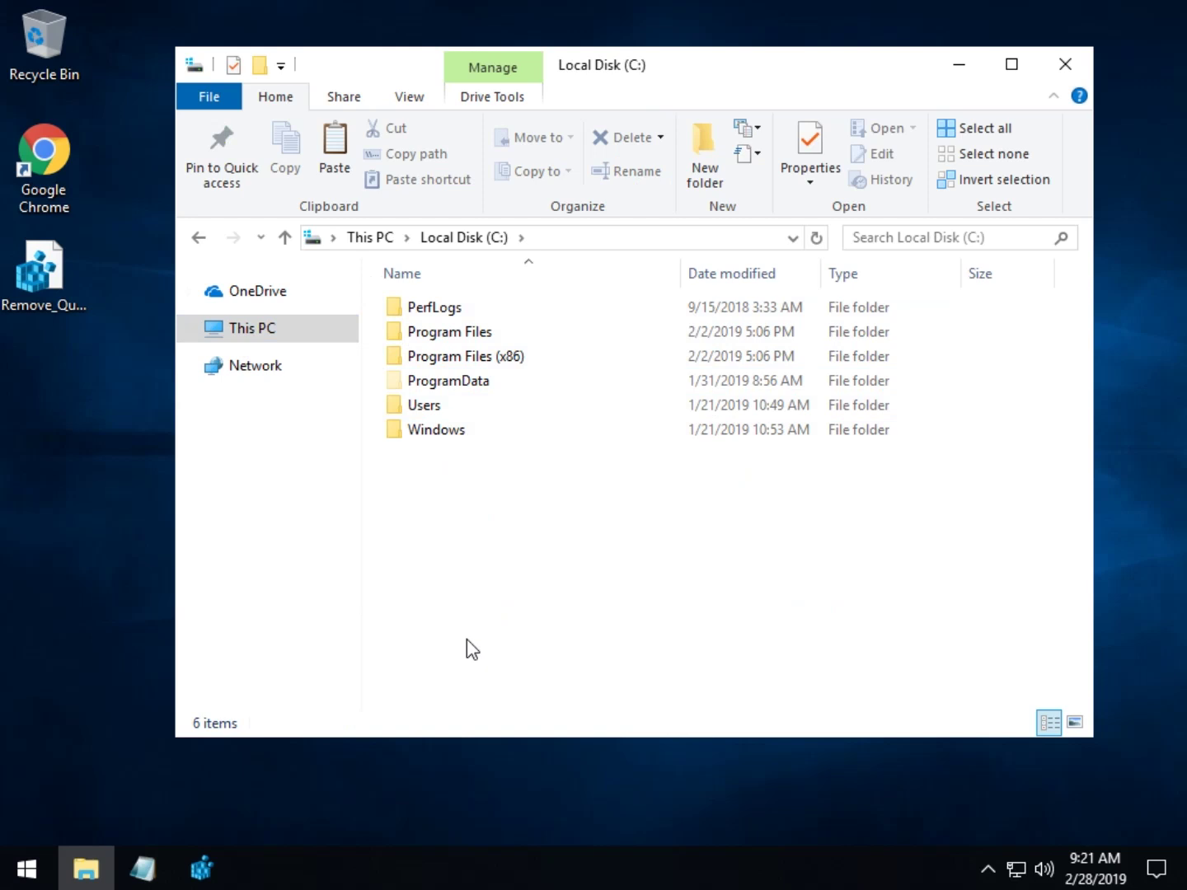
click(198, 238)
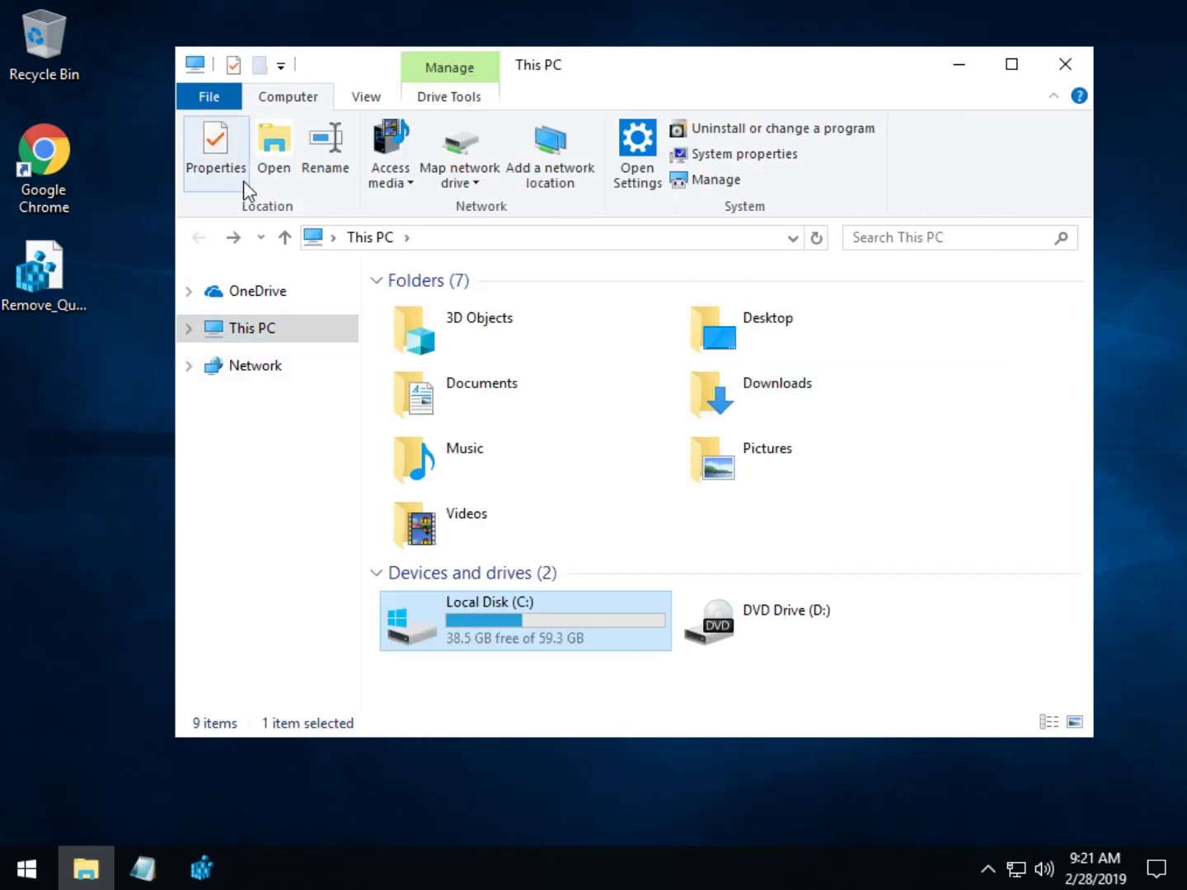
click(276, 295)
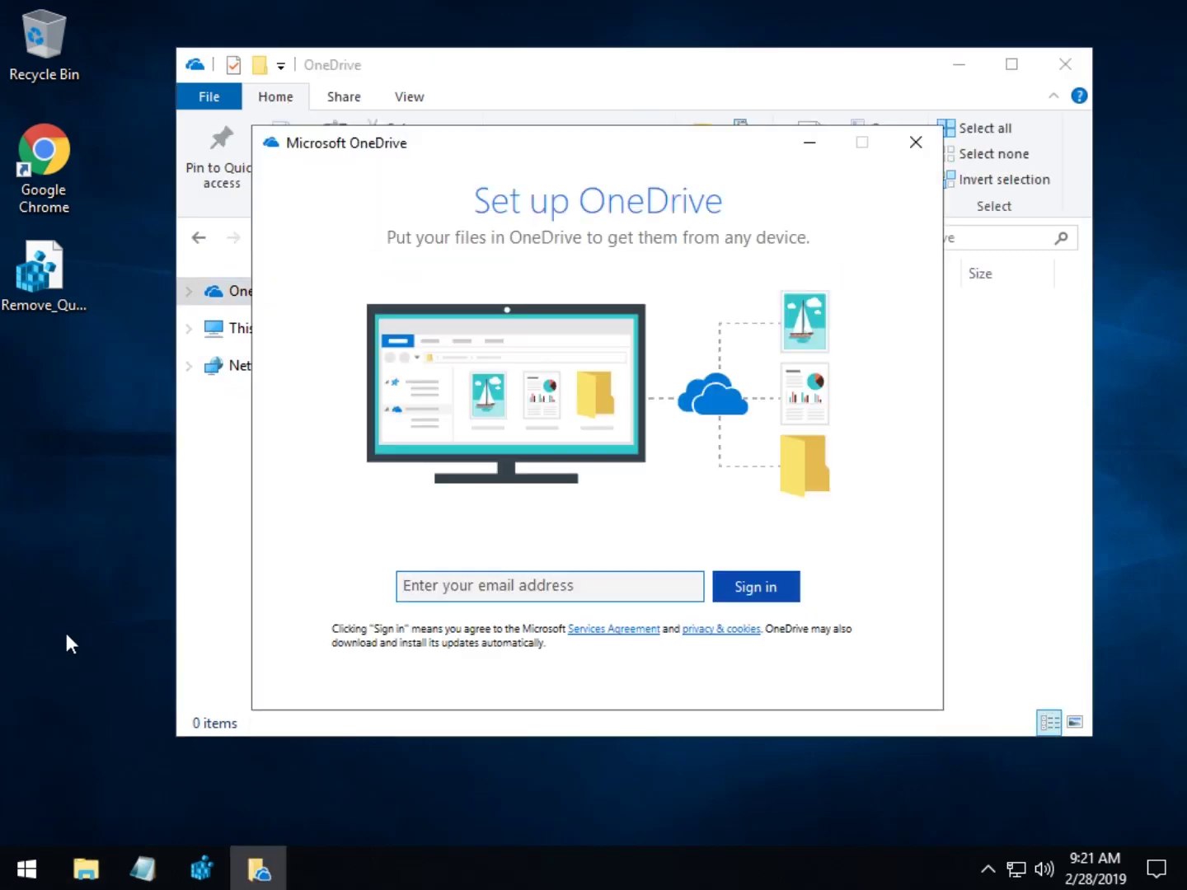
click(916, 144)
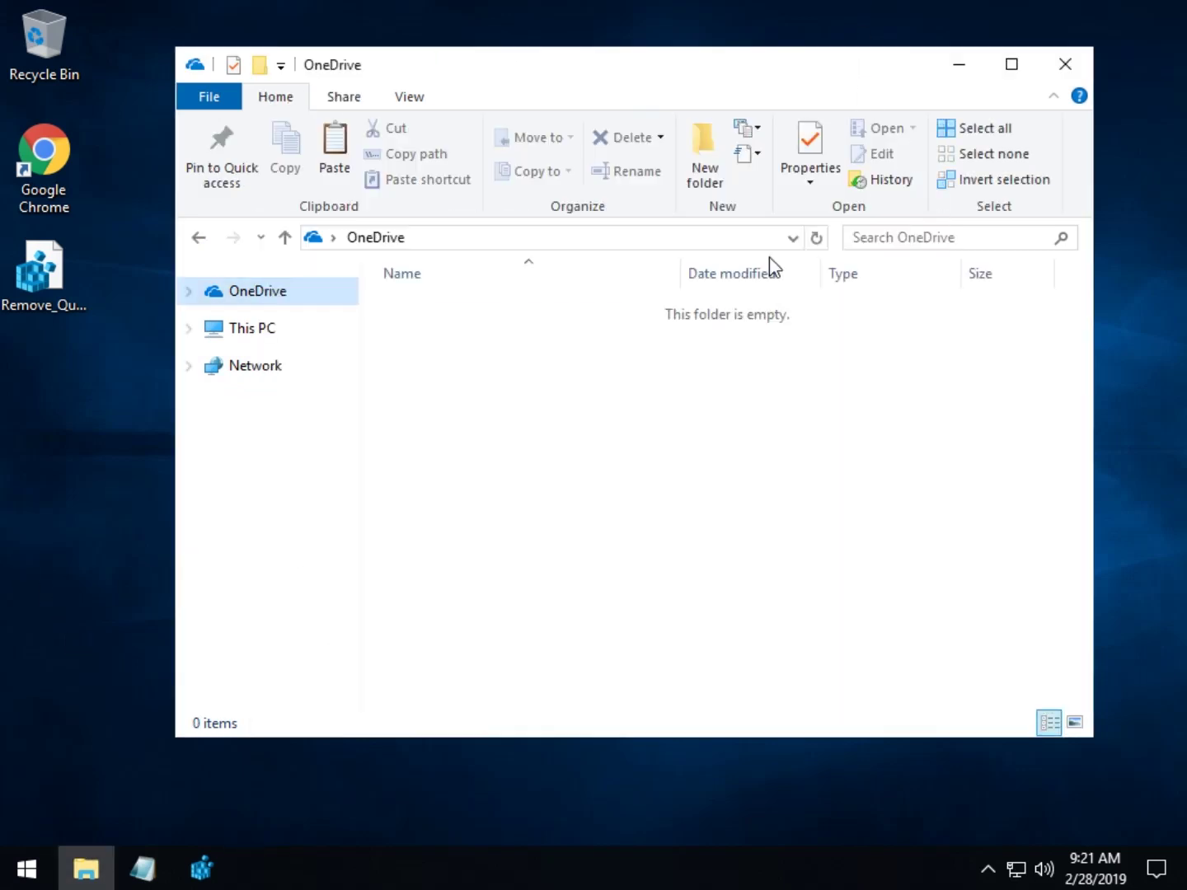
- In Settings > Apps, find Microsoft OneDrive, start Uninstall, then cancel the confirmation
click(25, 880)
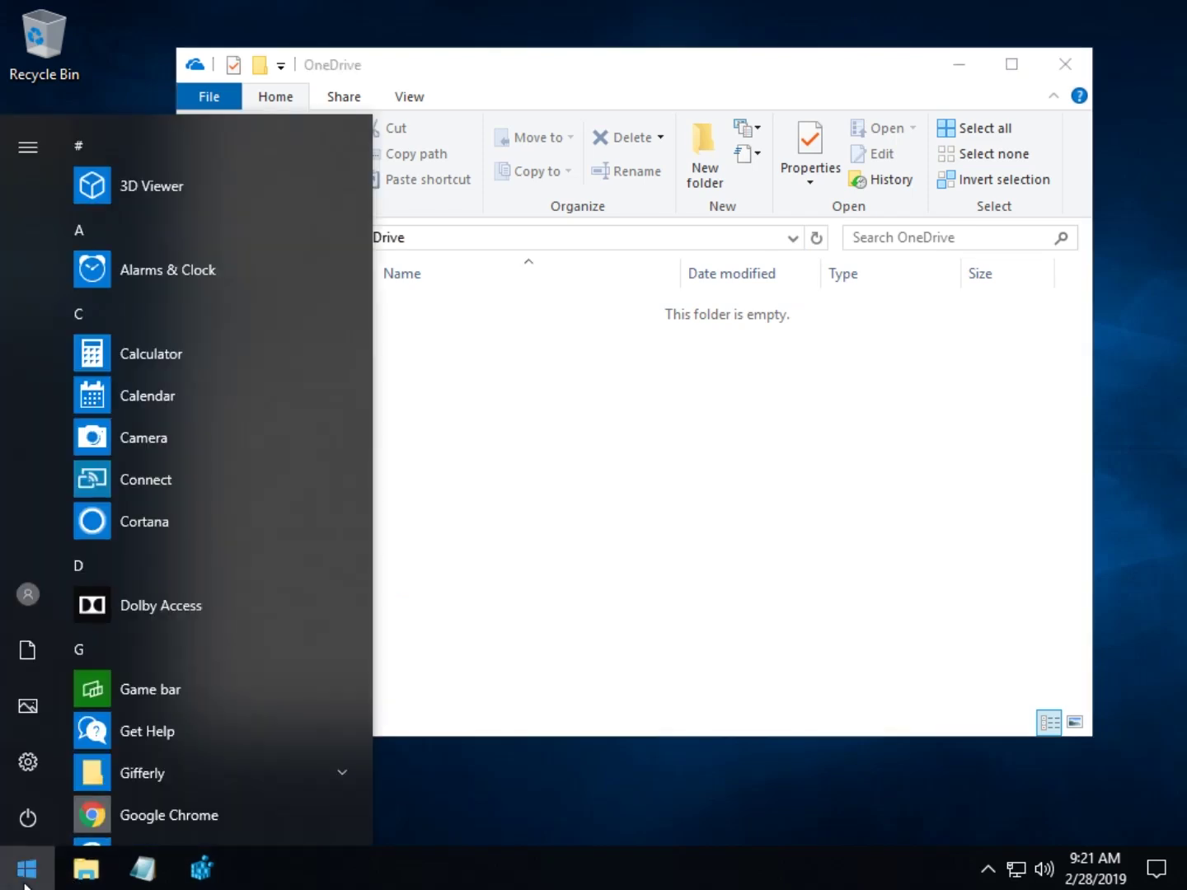
click(27, 761)
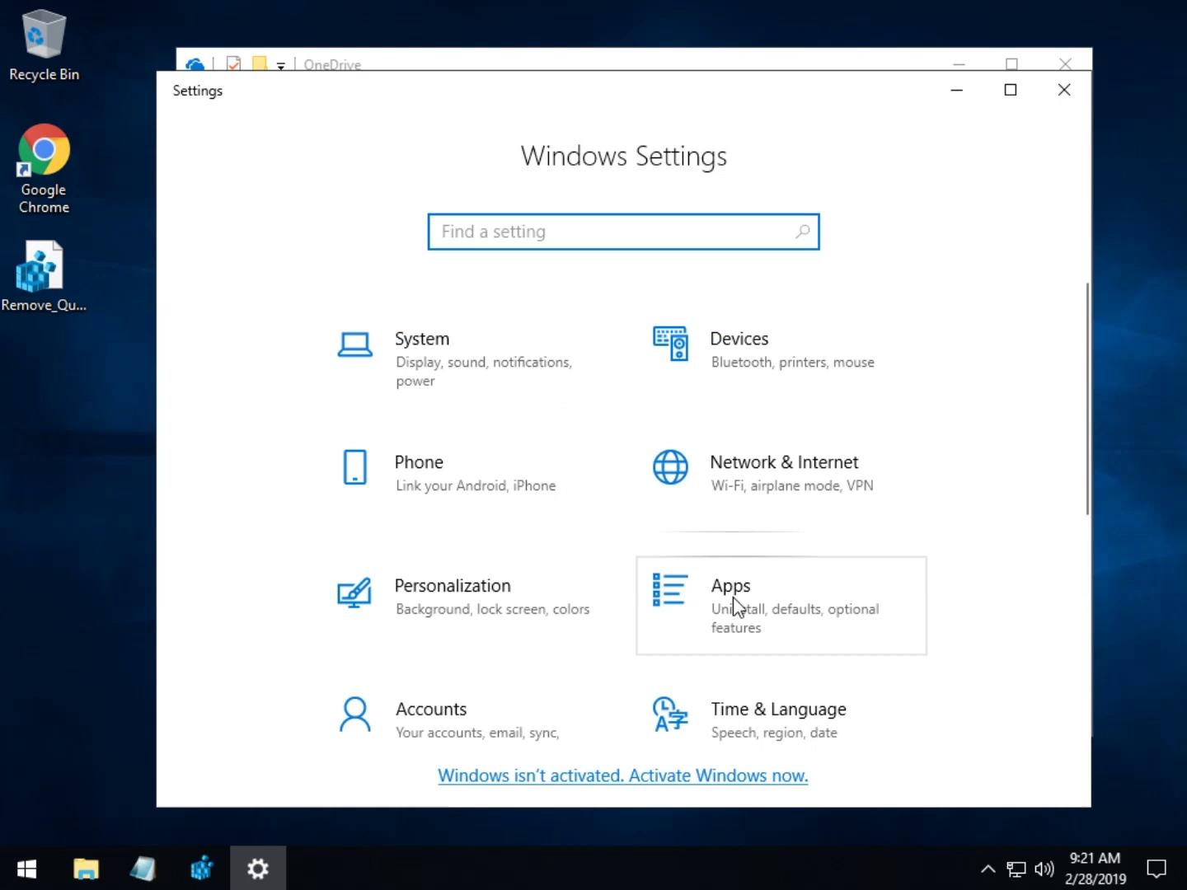
click(733, 606)
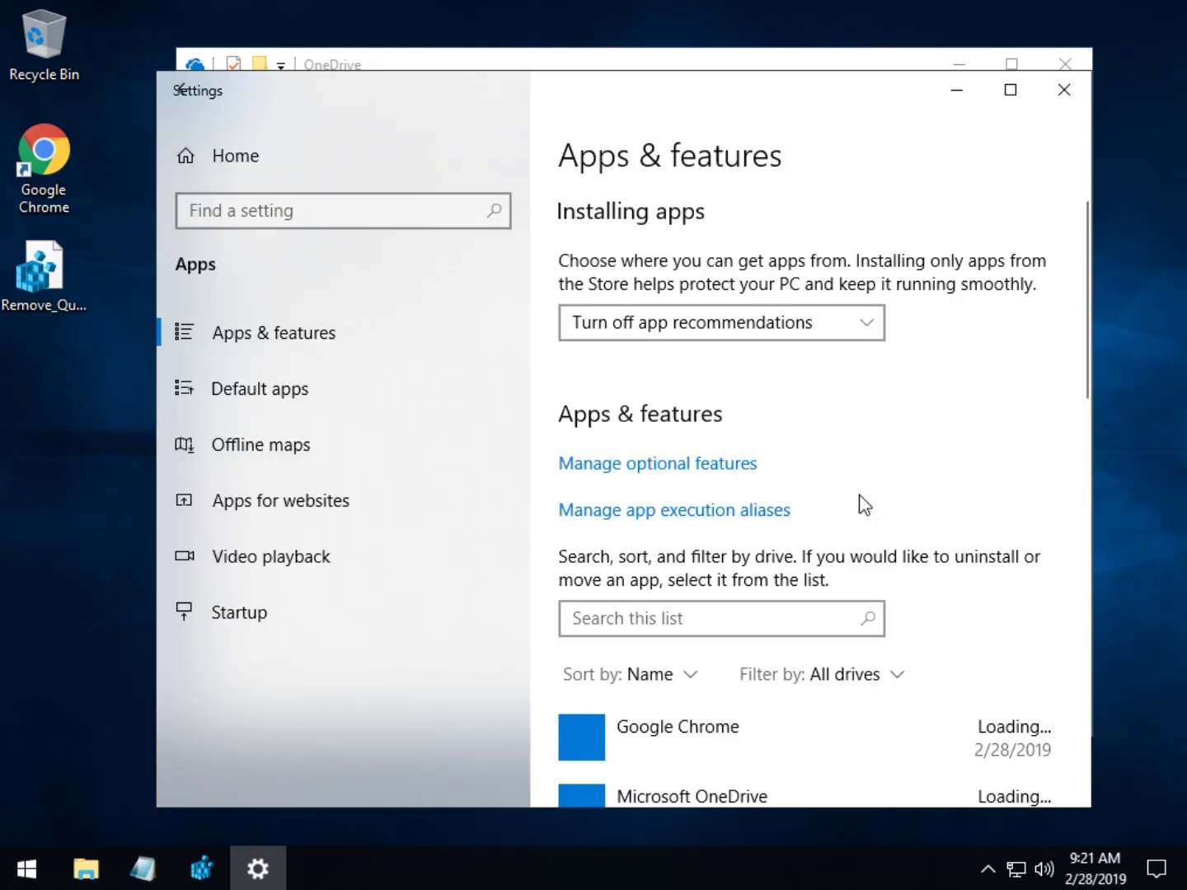
scroll(691, 589, down, 12)
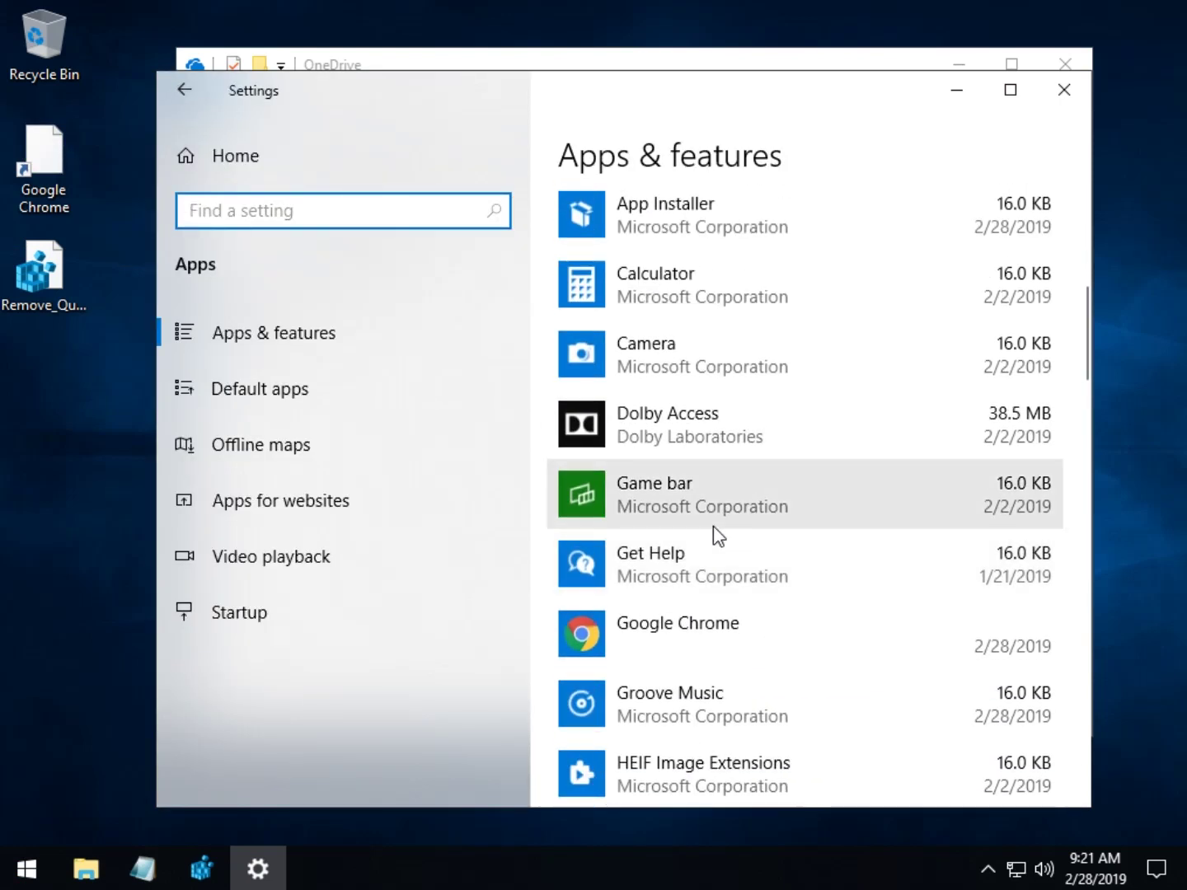
scroll(713, 531, down, 5)
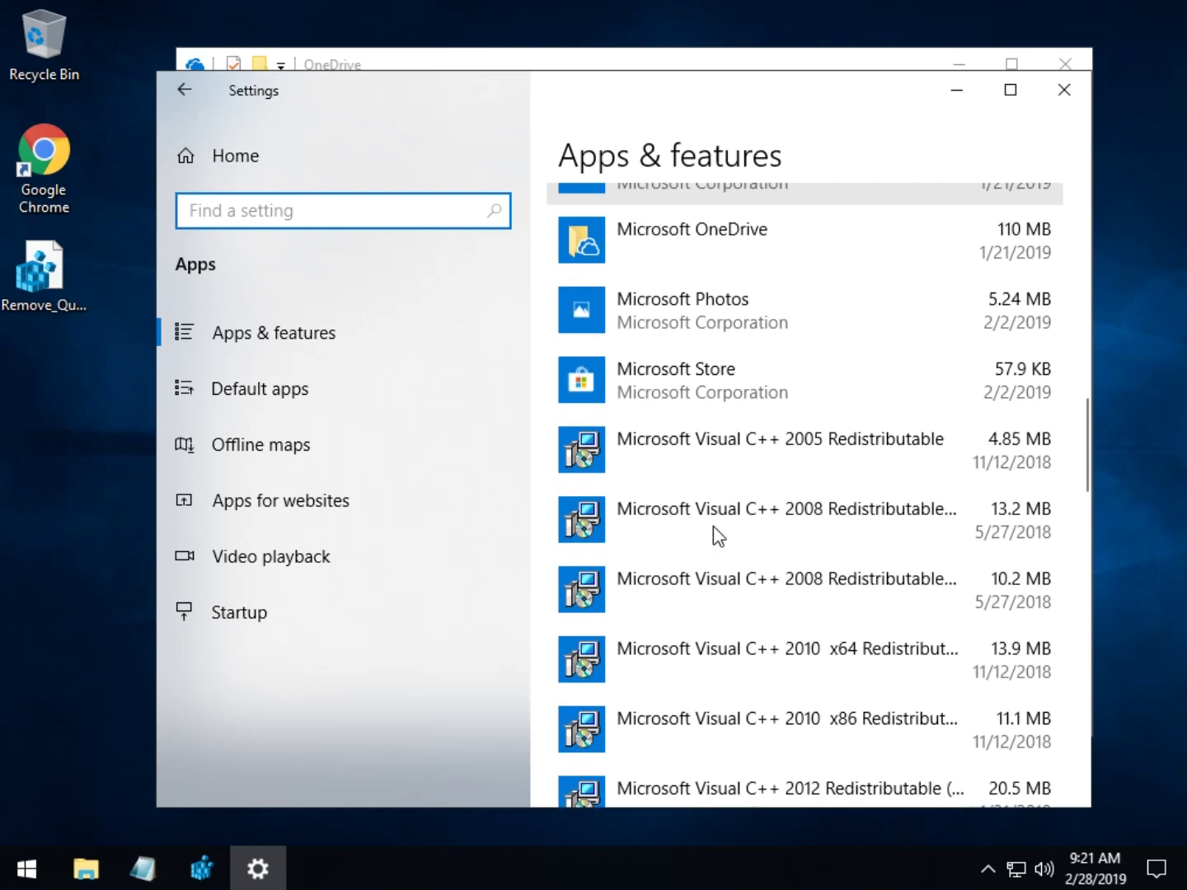
click(763, 240)
click(993, 339)
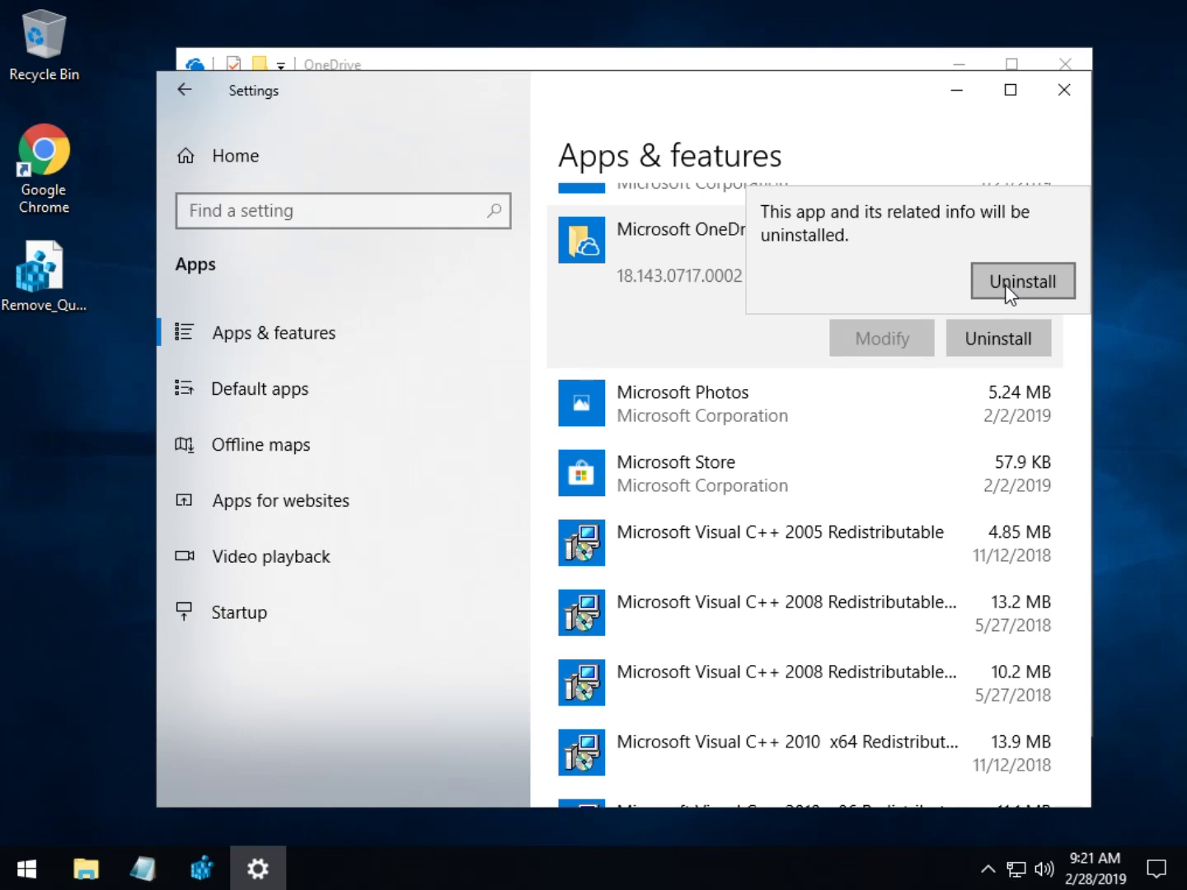
click(575, 336)
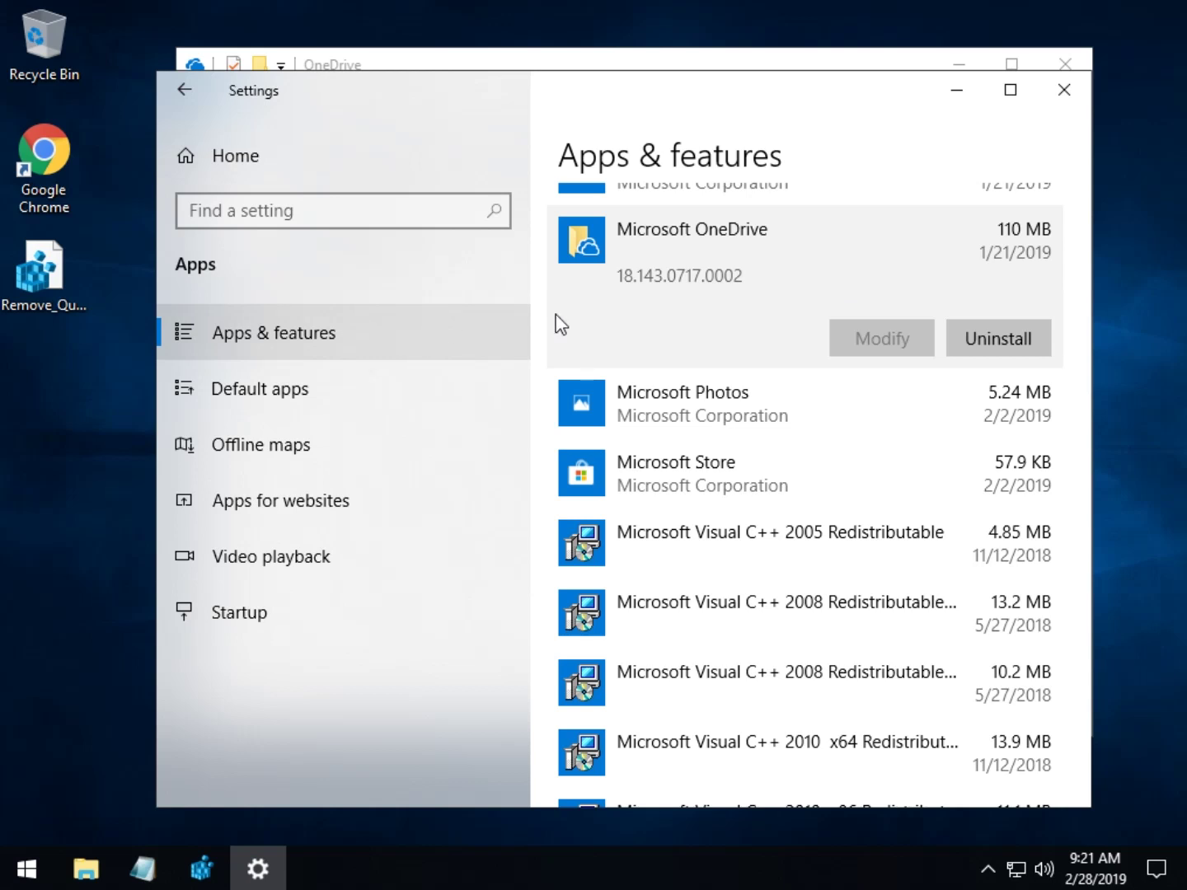
- Close Windows Settings and move the File Explorer window down
click(1063, 89)
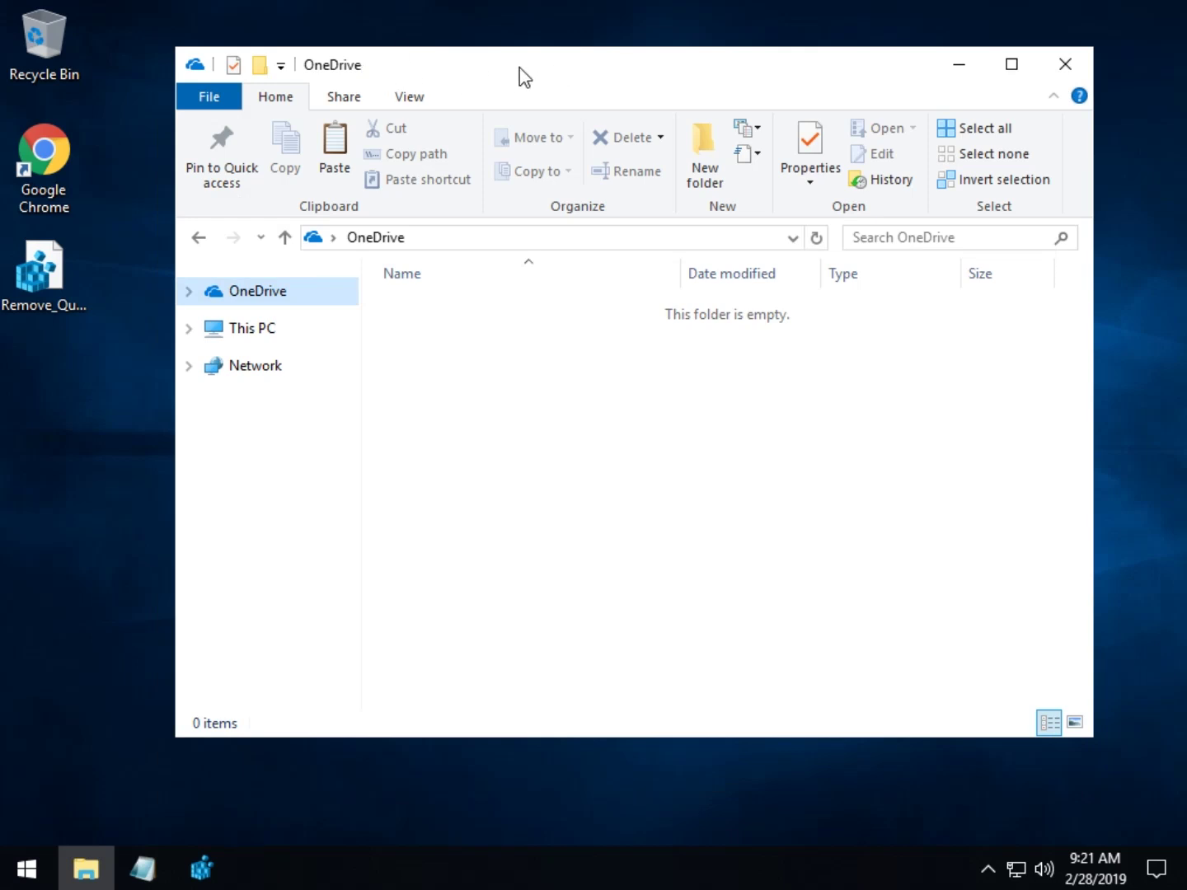
drag(521, 76, 527, 99)
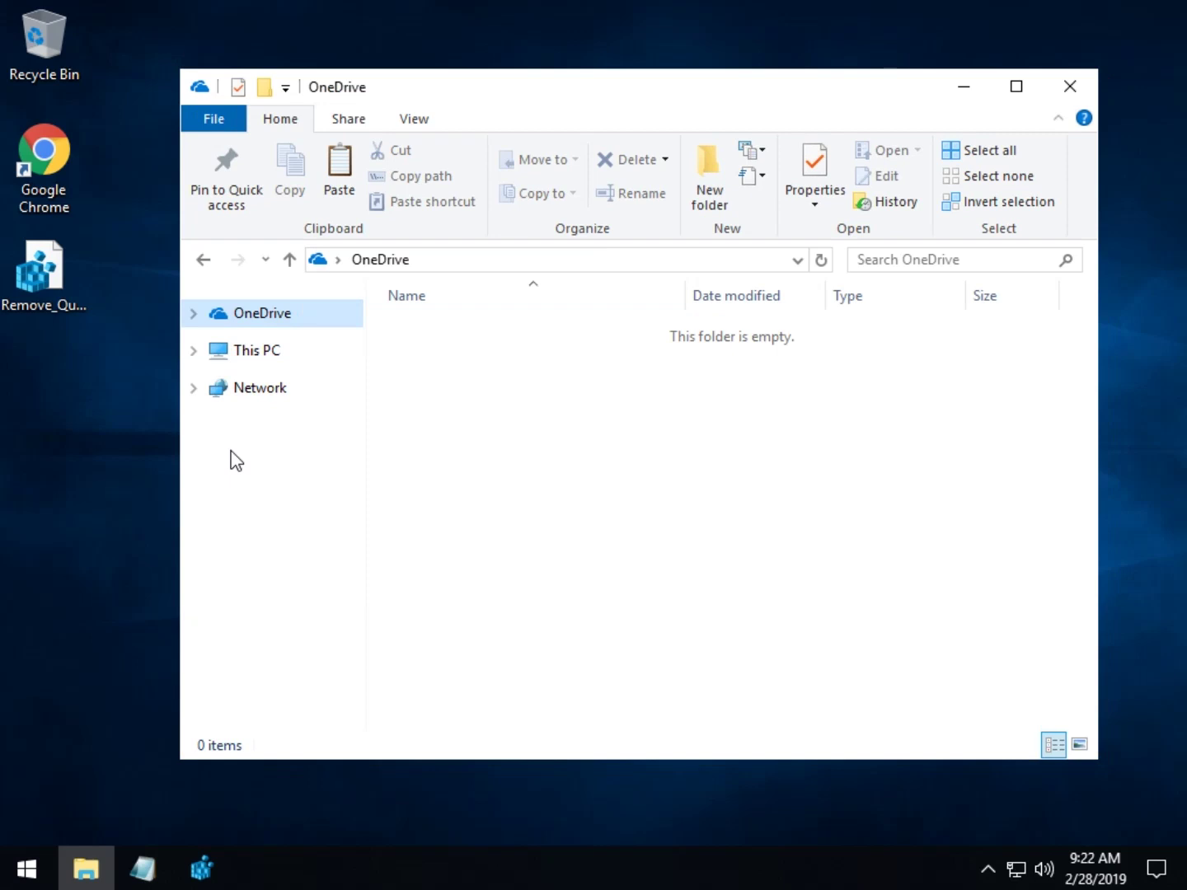
click(618, 427)
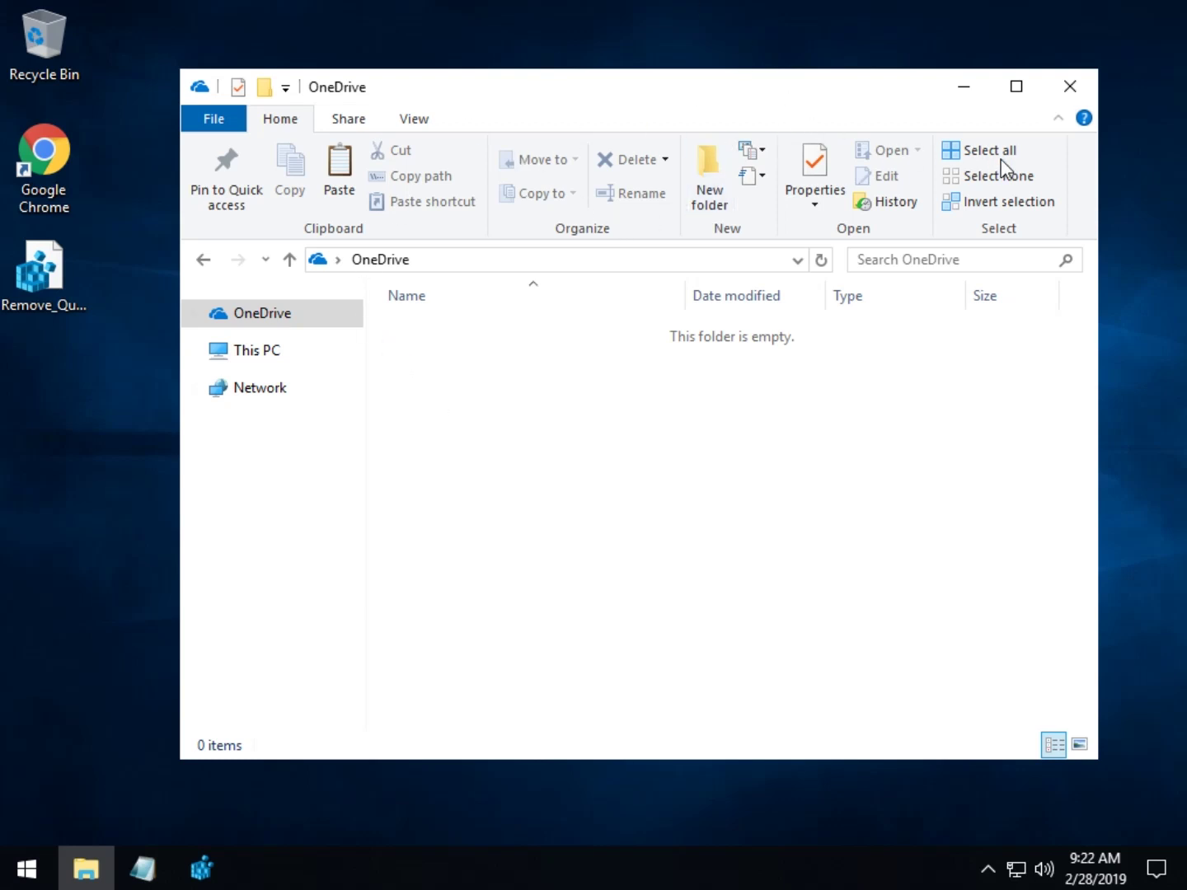
- Restore and apply default folder options, then minimize Explorer and bring up the .reg file in Notepad
click(408, 124)
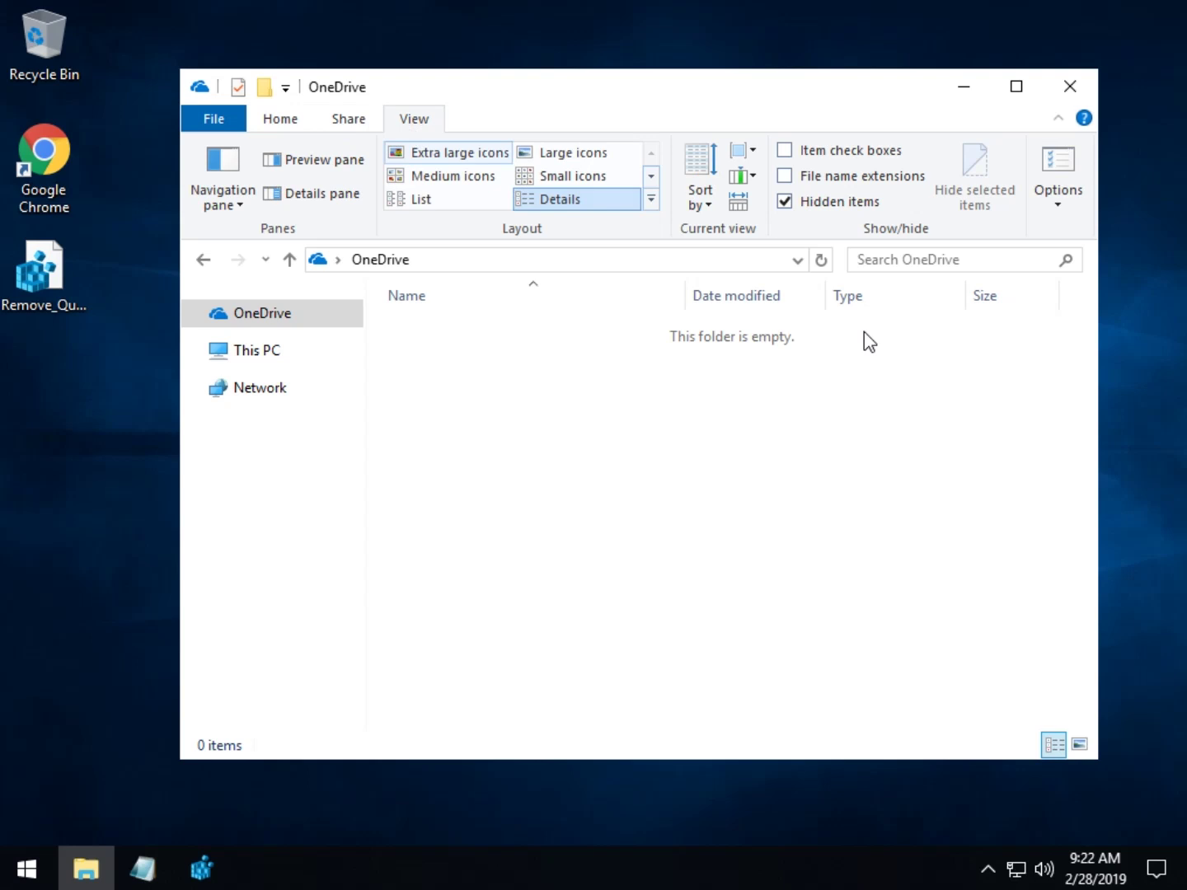
click(1066, 165)
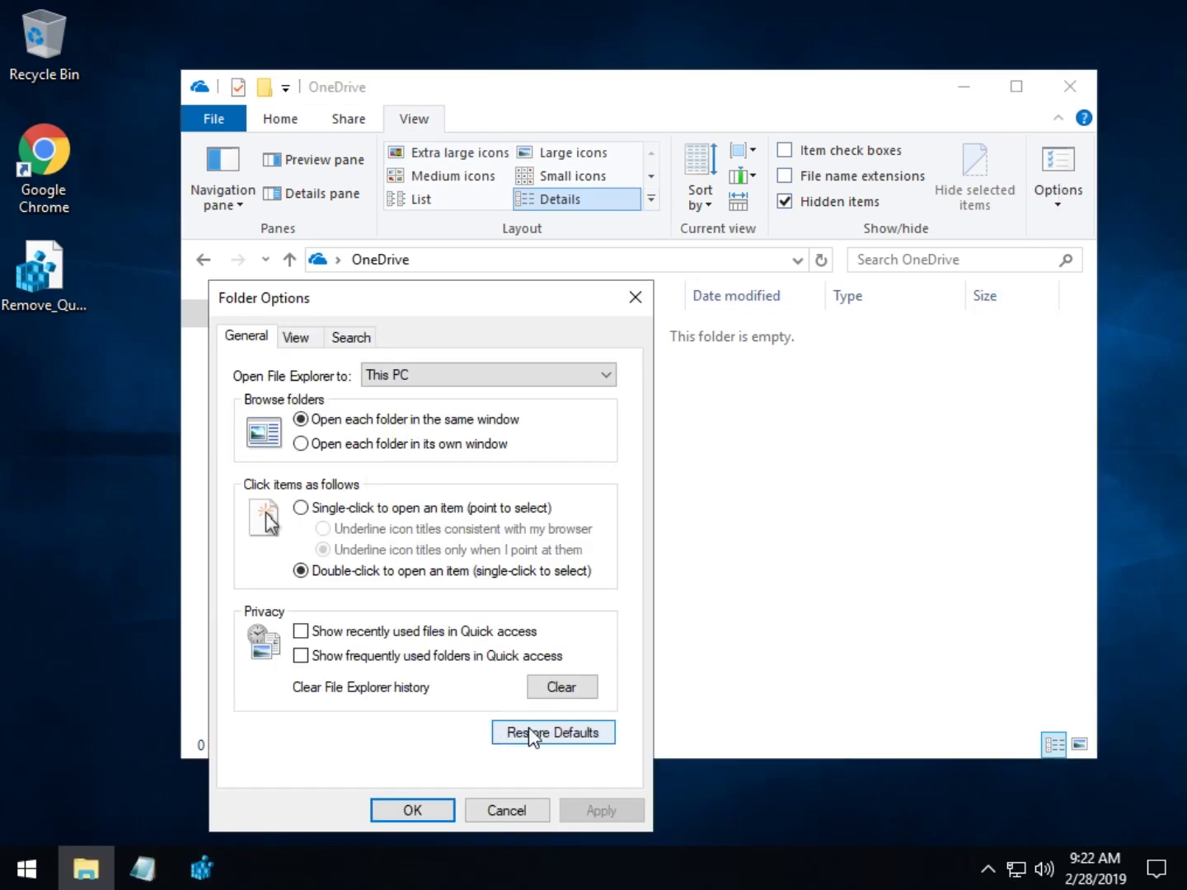
click(530, 734)
click(604, 810)
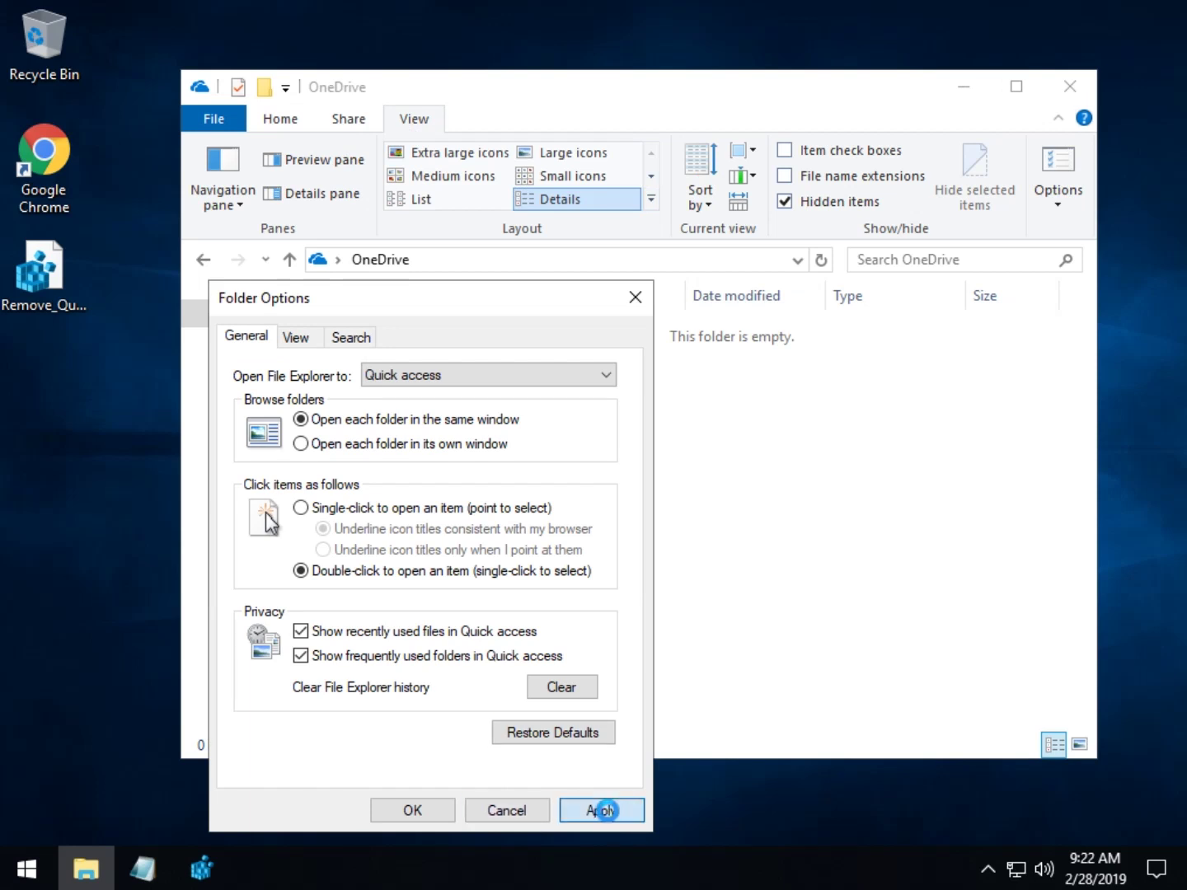
click(412, 810)
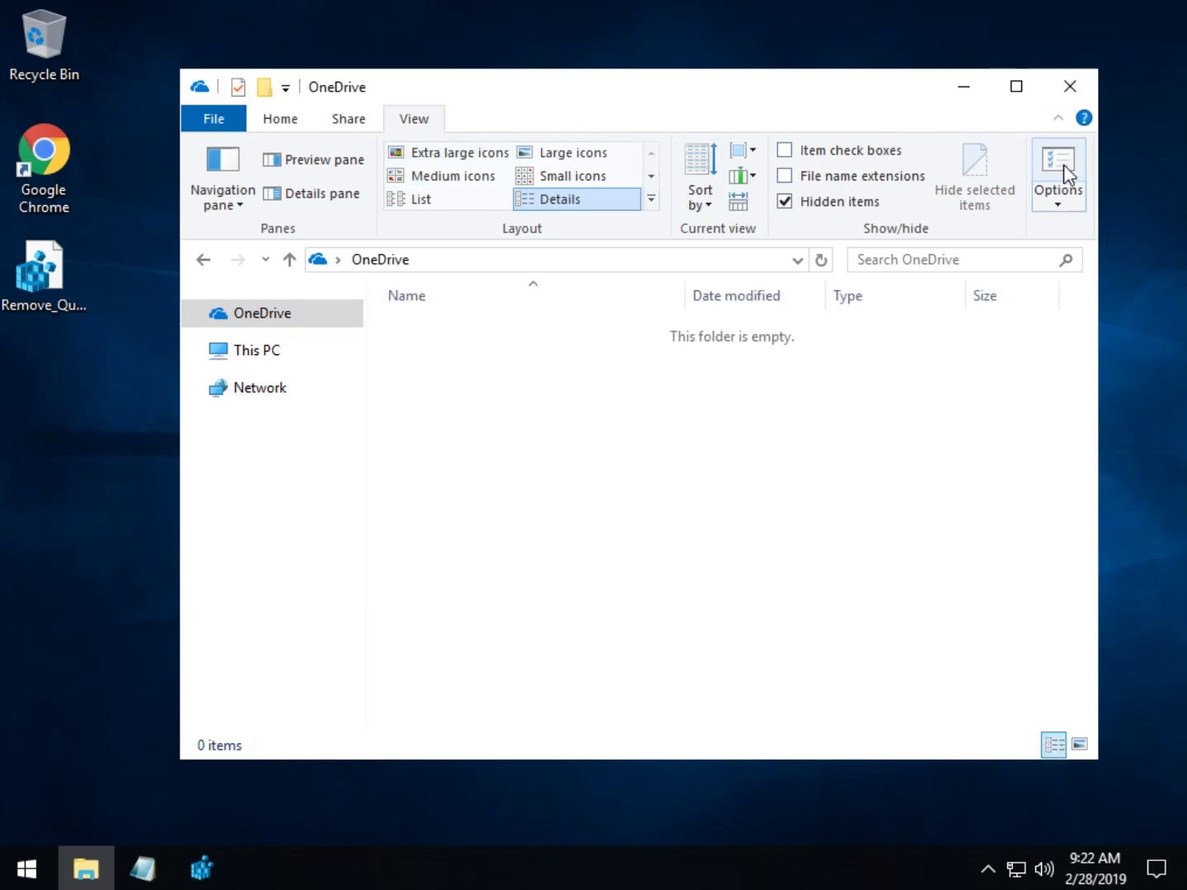
click(958, 87)
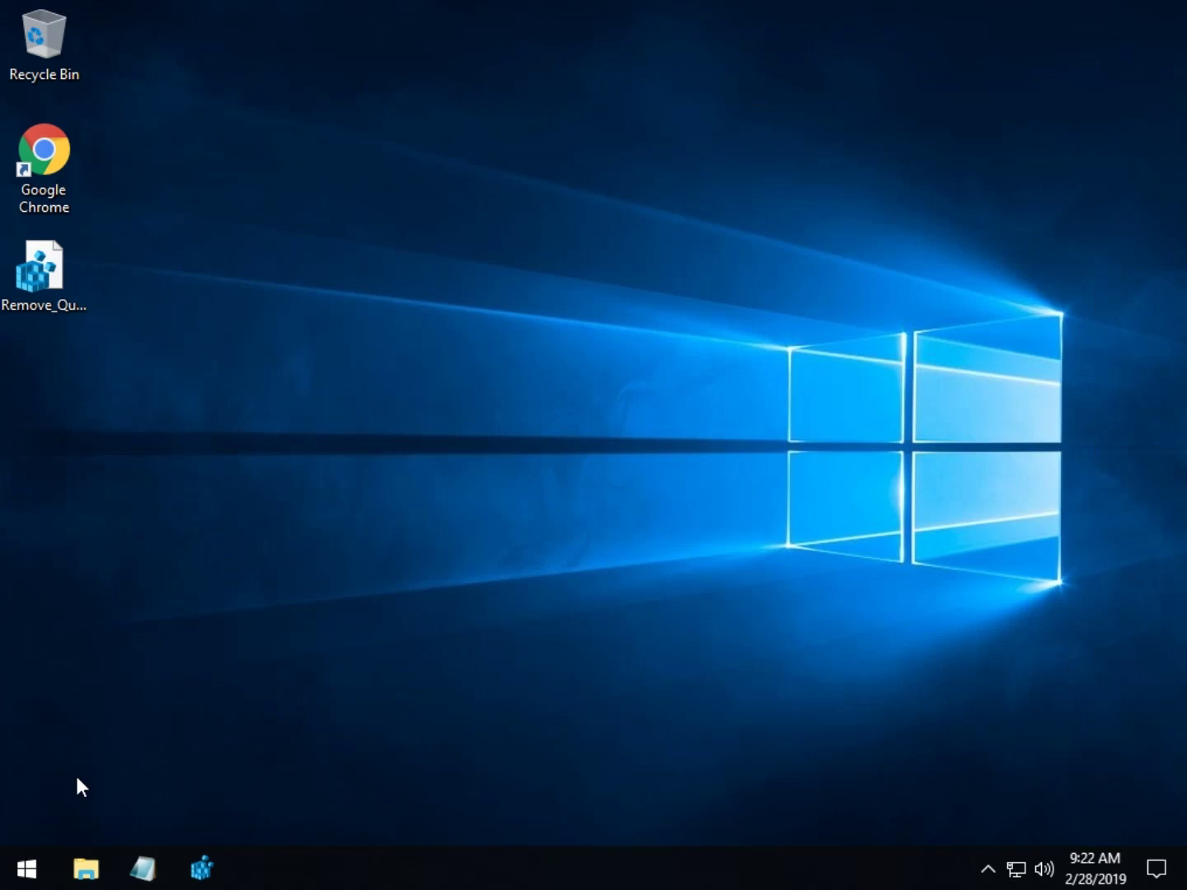
click(143, 857)
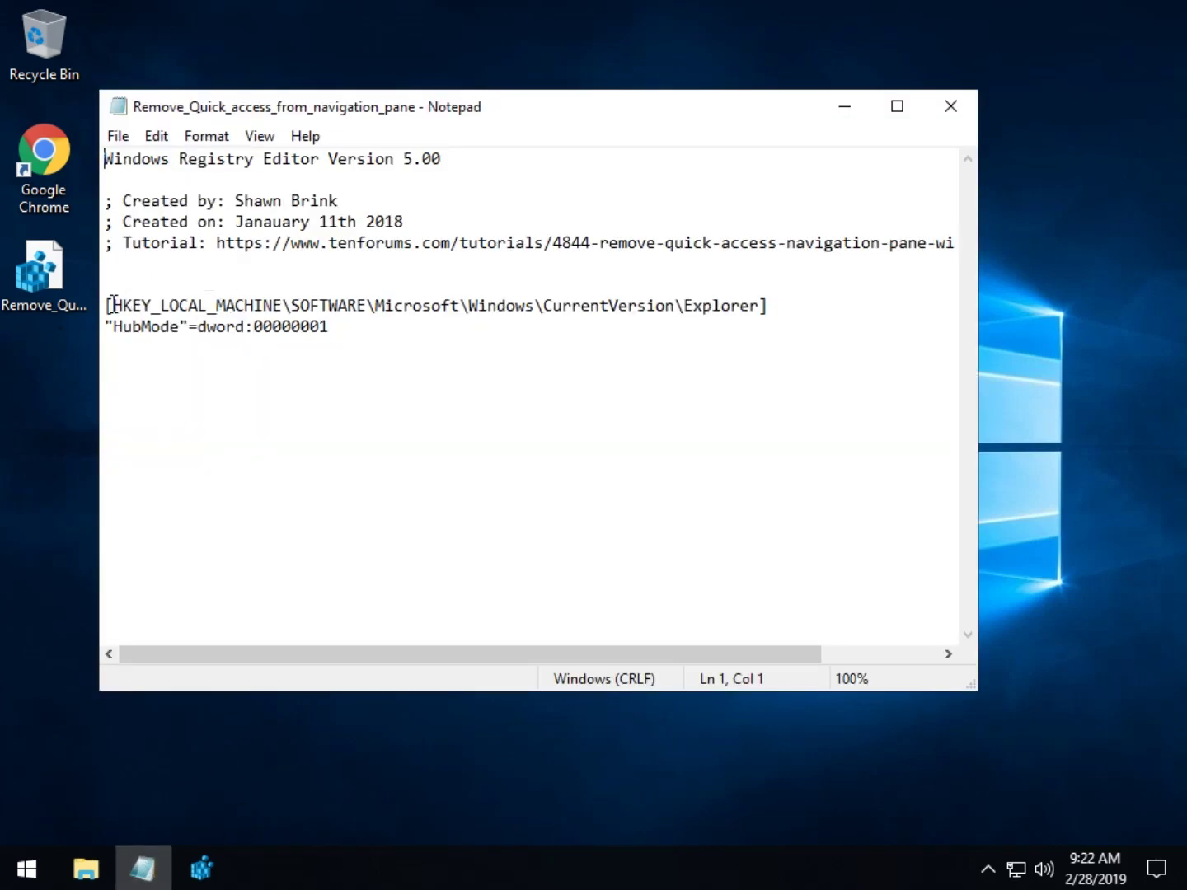
- Copy the HKEY_LOCAL_MACHINE\SOFTWARE\Microsoft\Windows\CurrentVersion\Explorer path from the .reg file
drag(112, 306, 762, 306)
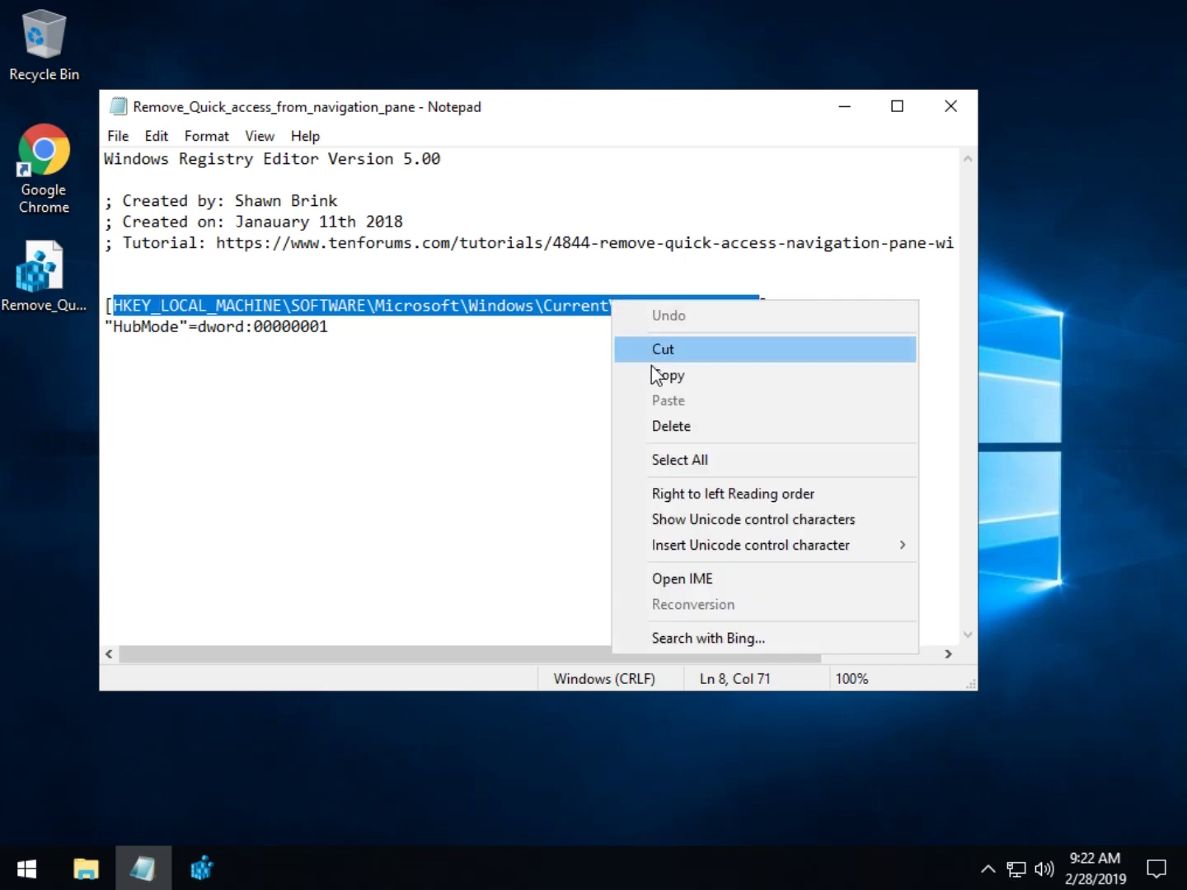
click(658, 374)
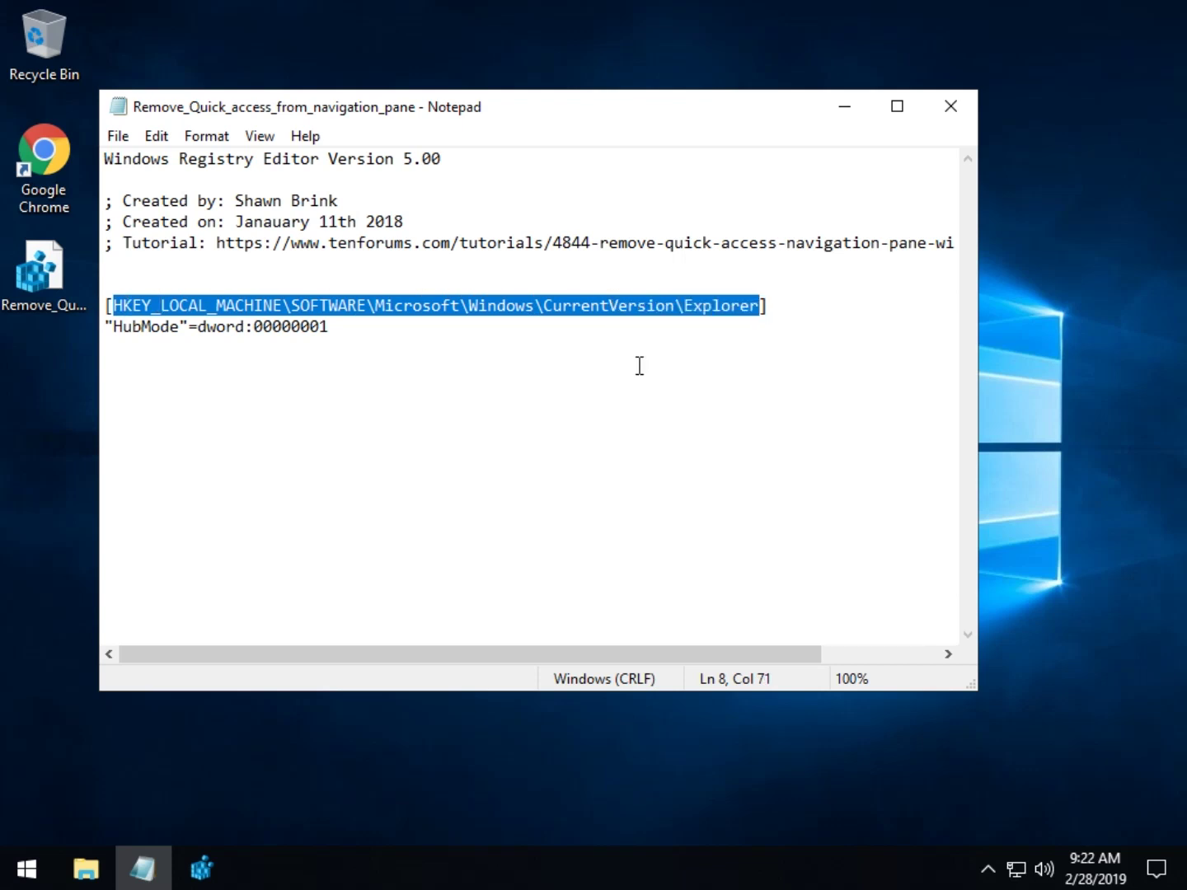
- Navigate Registry Editor to the pasted Explorer key and arrange it below the Notepad window
click(202, 869)
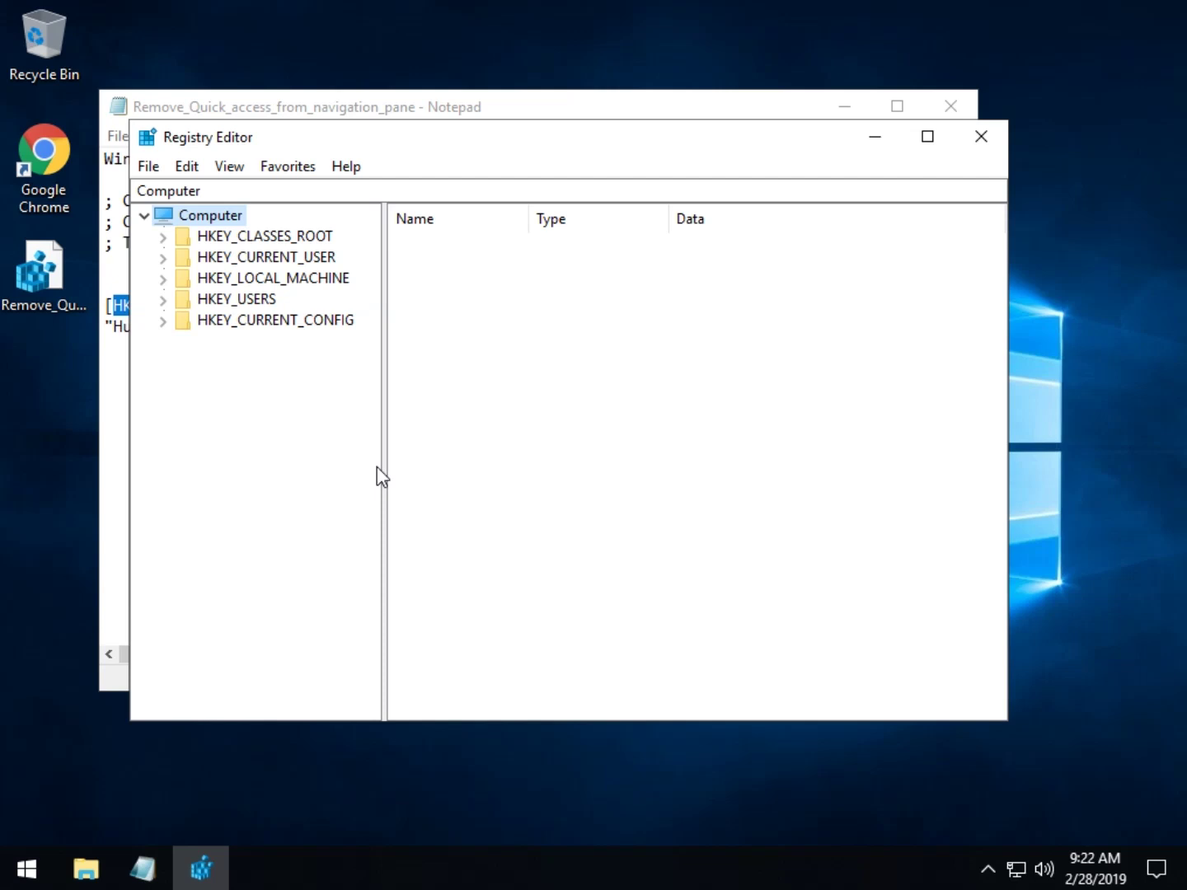
click(245, 189)
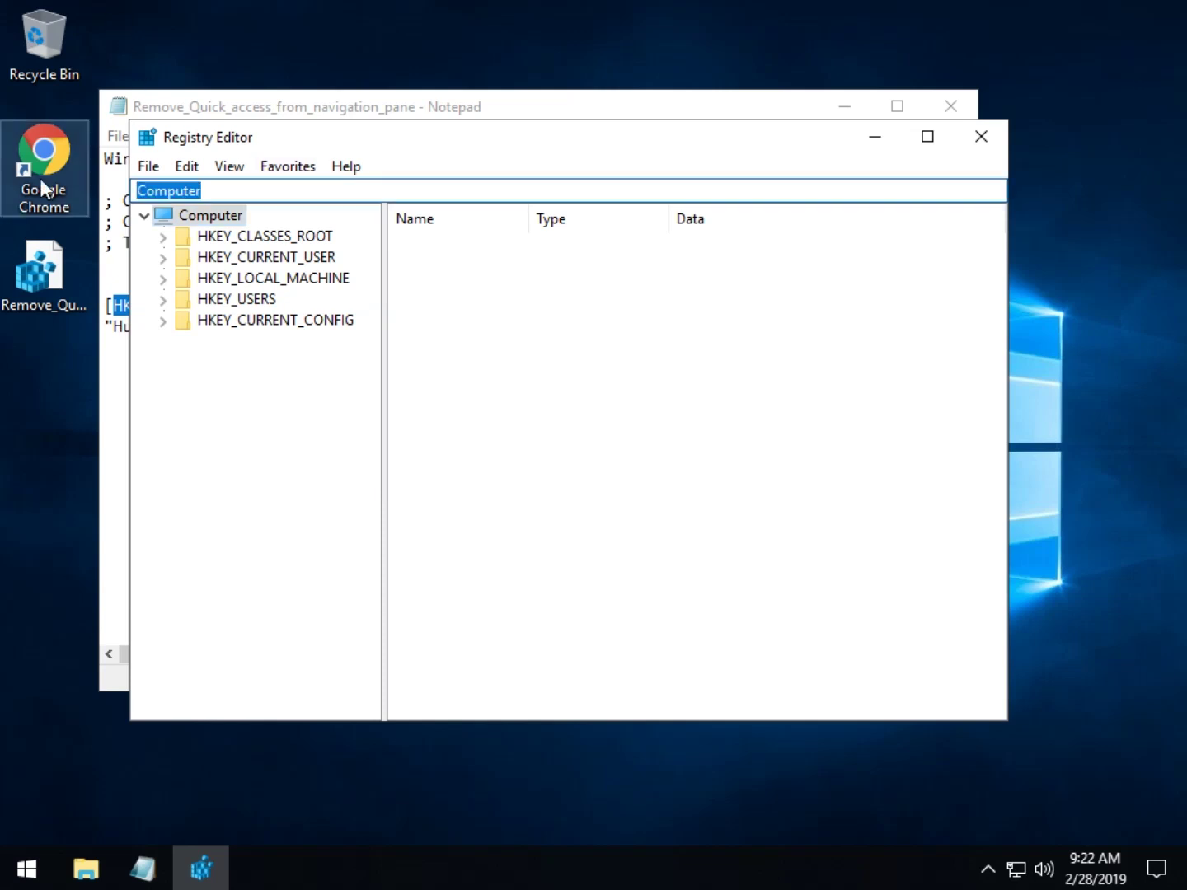
key(ctrl+v)
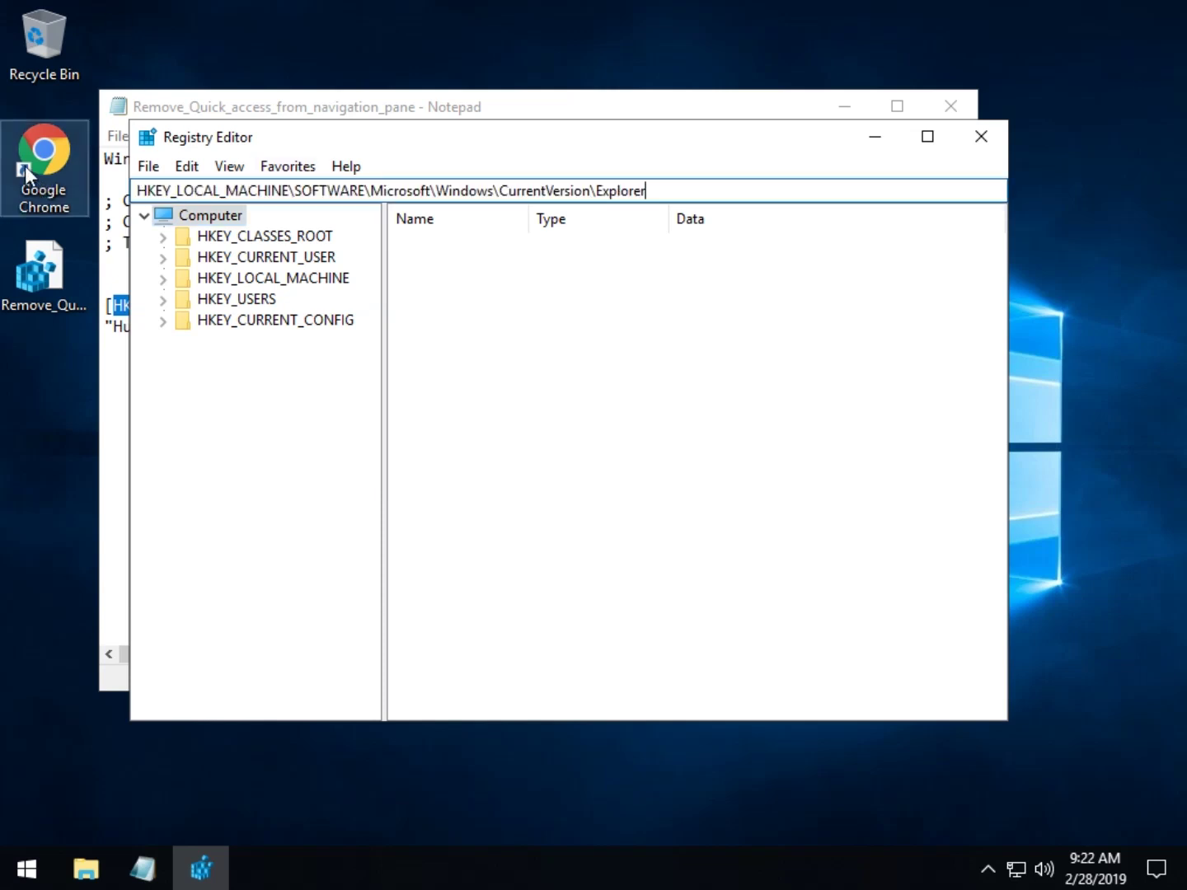
key(Return)
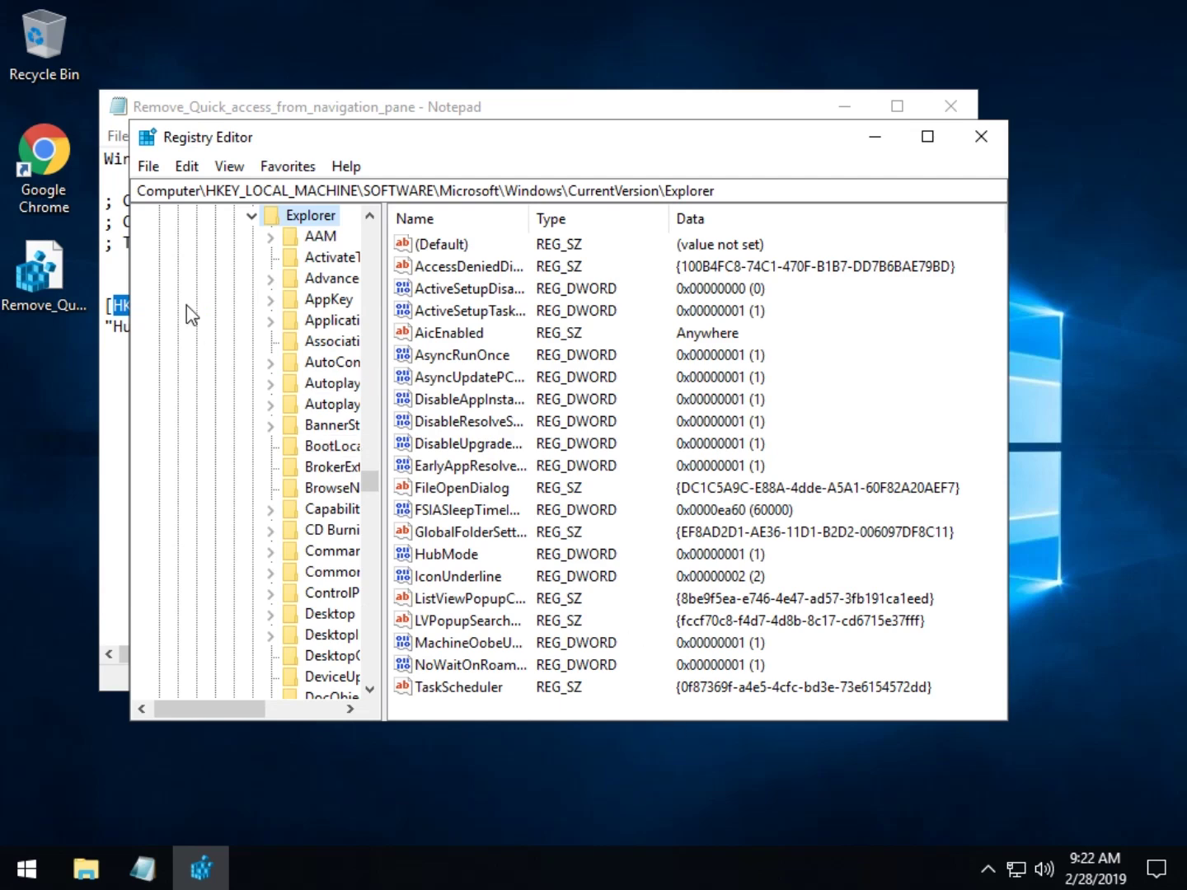
drag(368, 139, 520, 233)
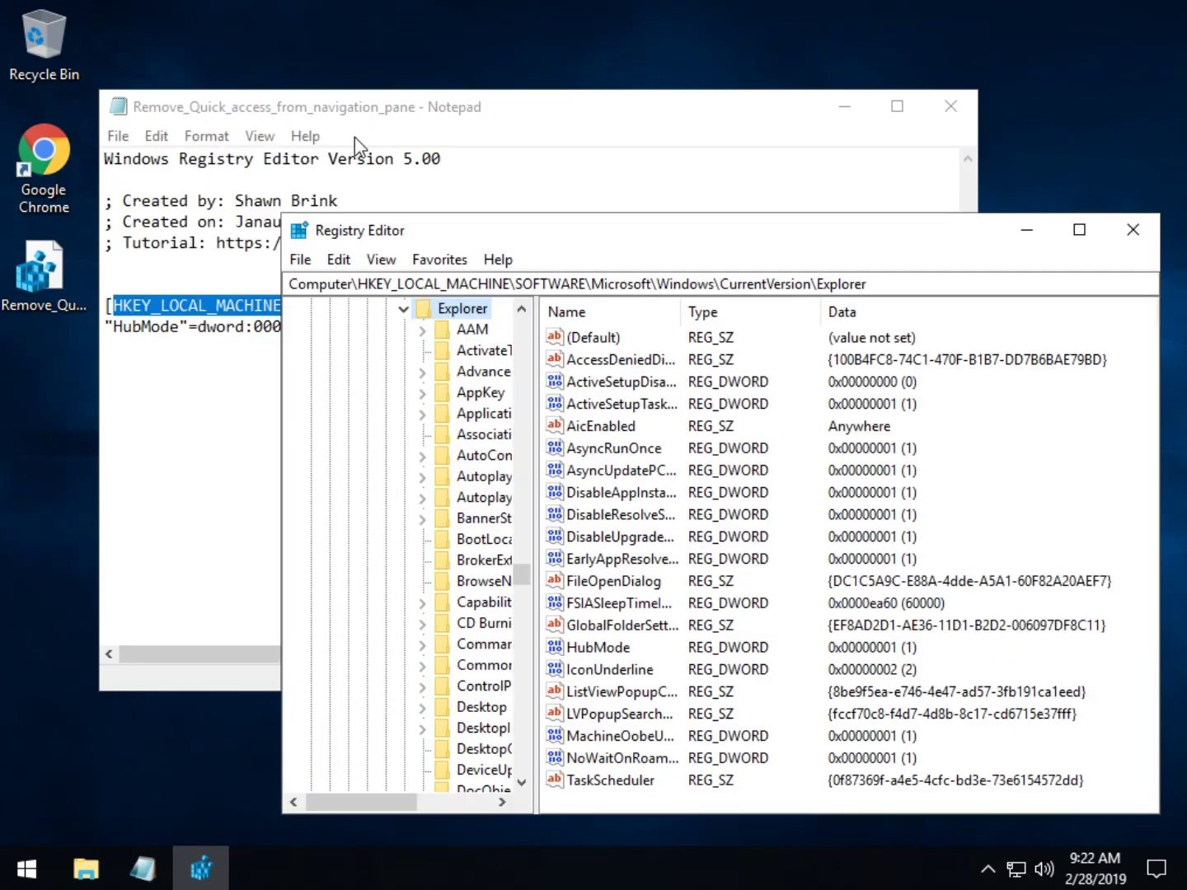
click(483, 146)
drag(561, 124, 466, 43)
click(908, 214)
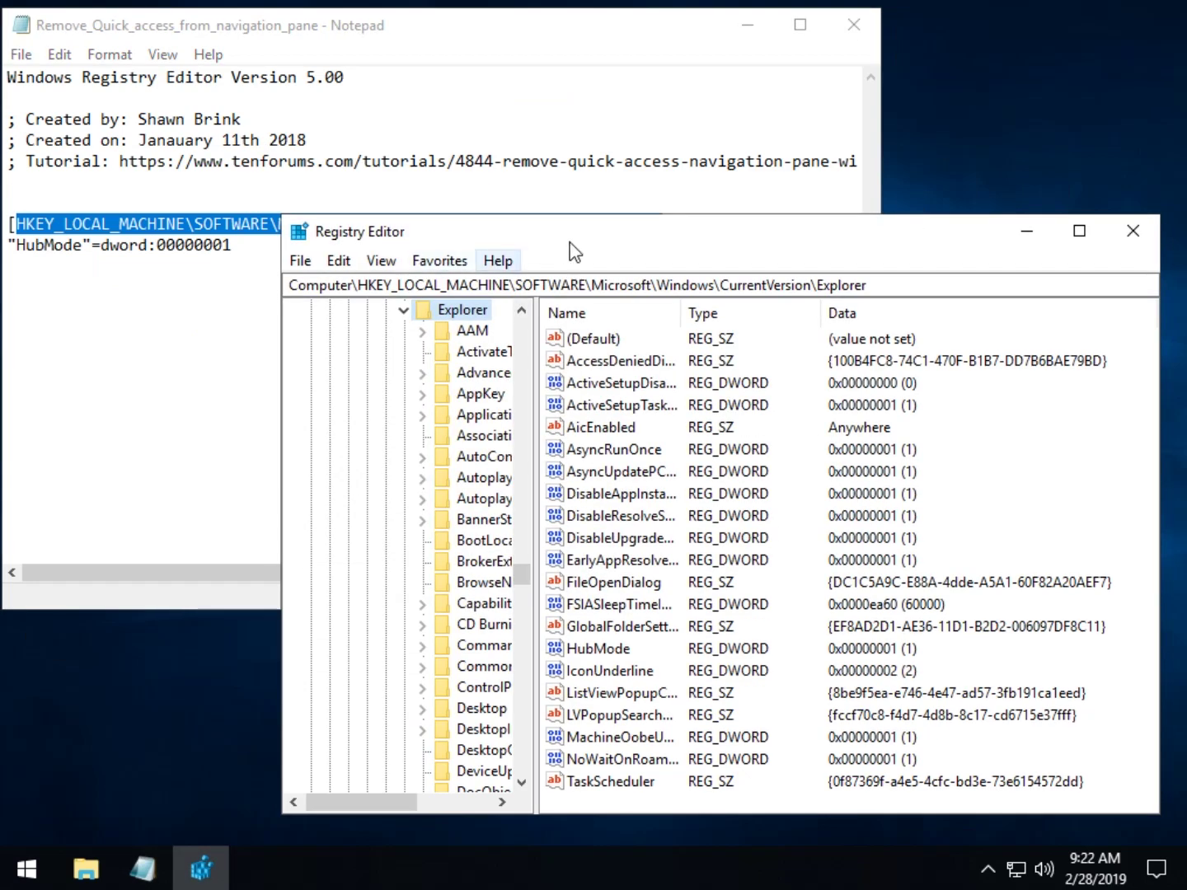
drag(574, 274, 575, 276)
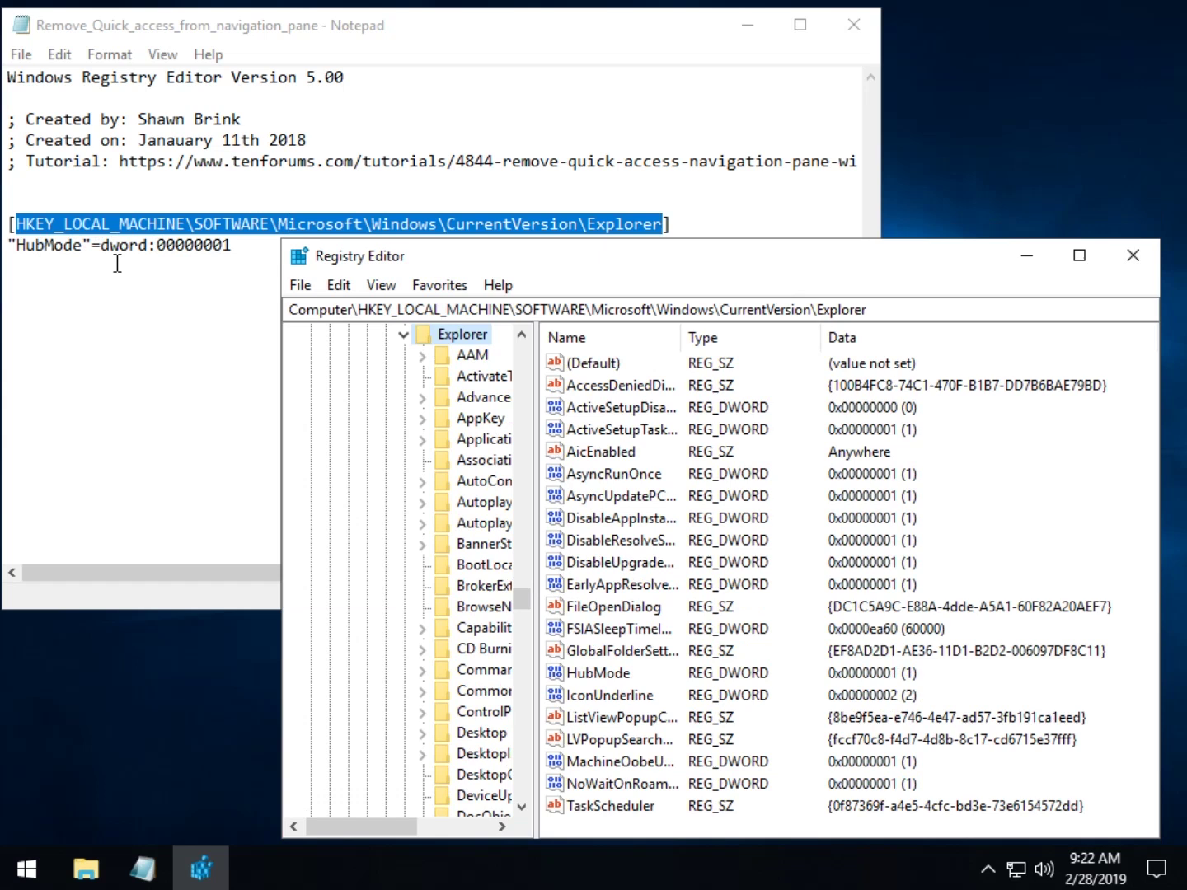
- Delete the HubMode value from the Explorer key, confirming the deletion
click(609, 677)
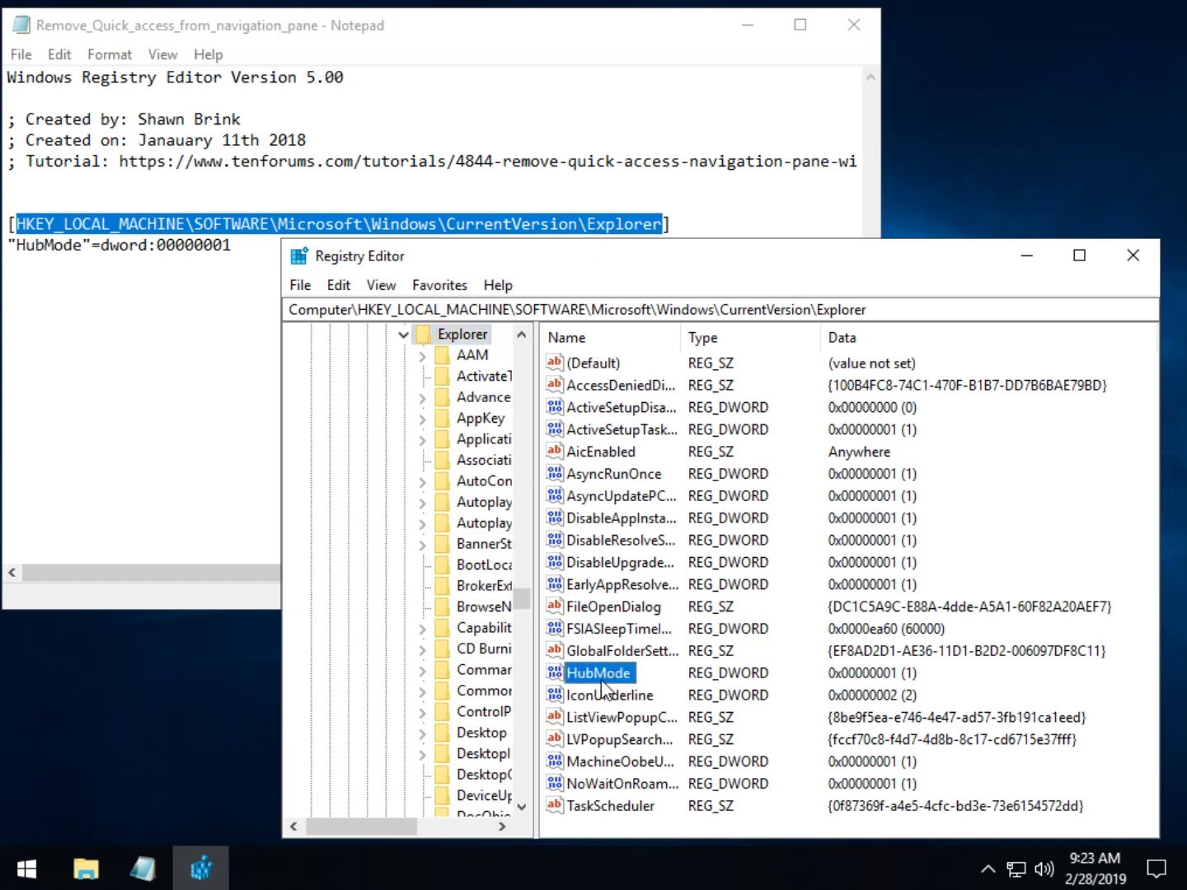
right_click(598, 669)
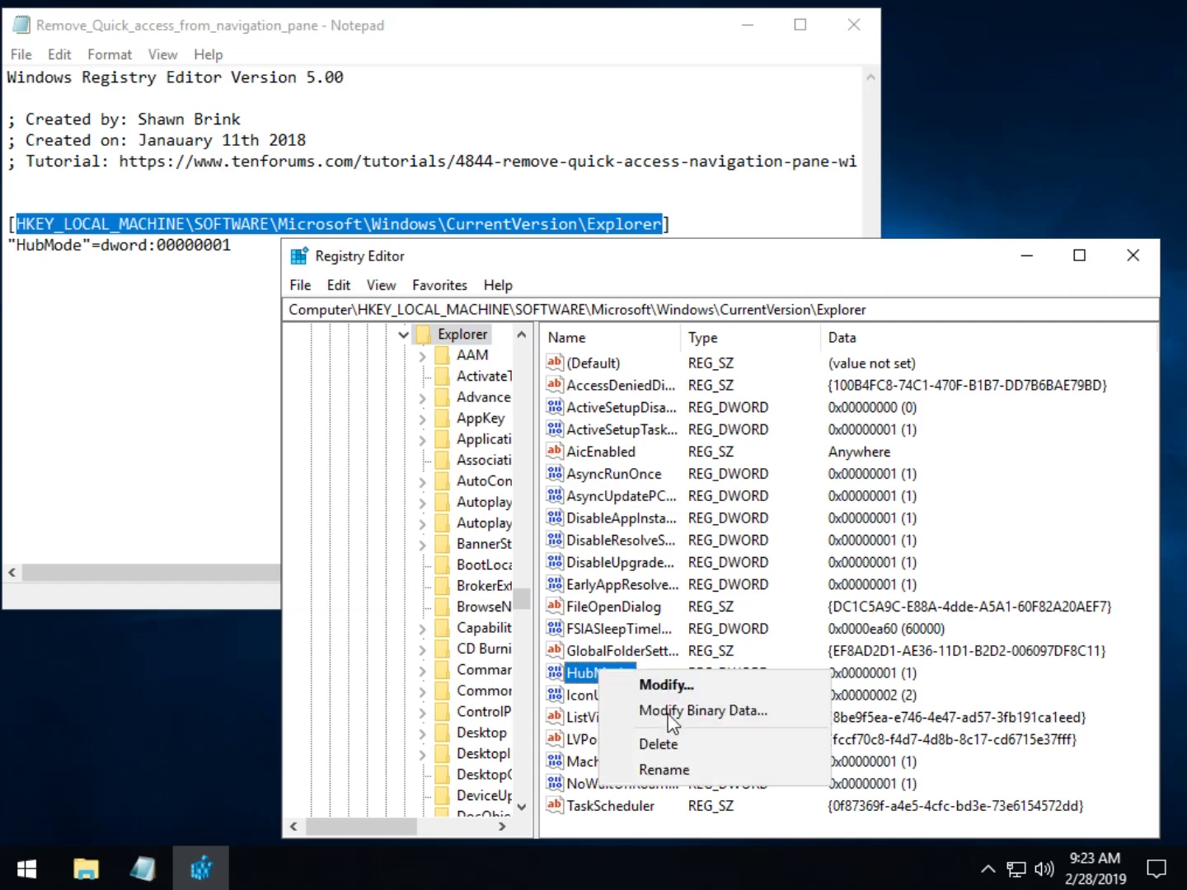
click(671, 744)
click(768, 435)
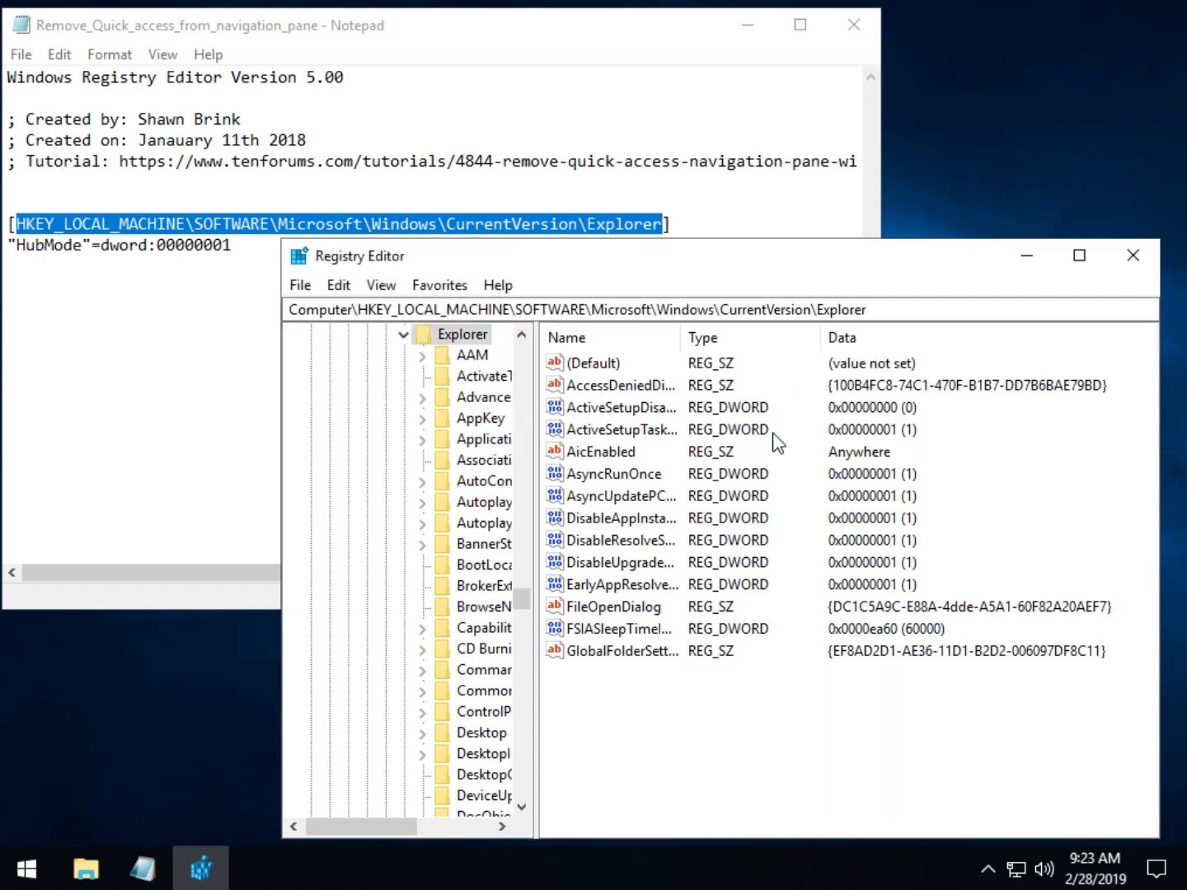
- Close Registry Editor and Notepad, then open a File Explorer window
click(1141, 256)
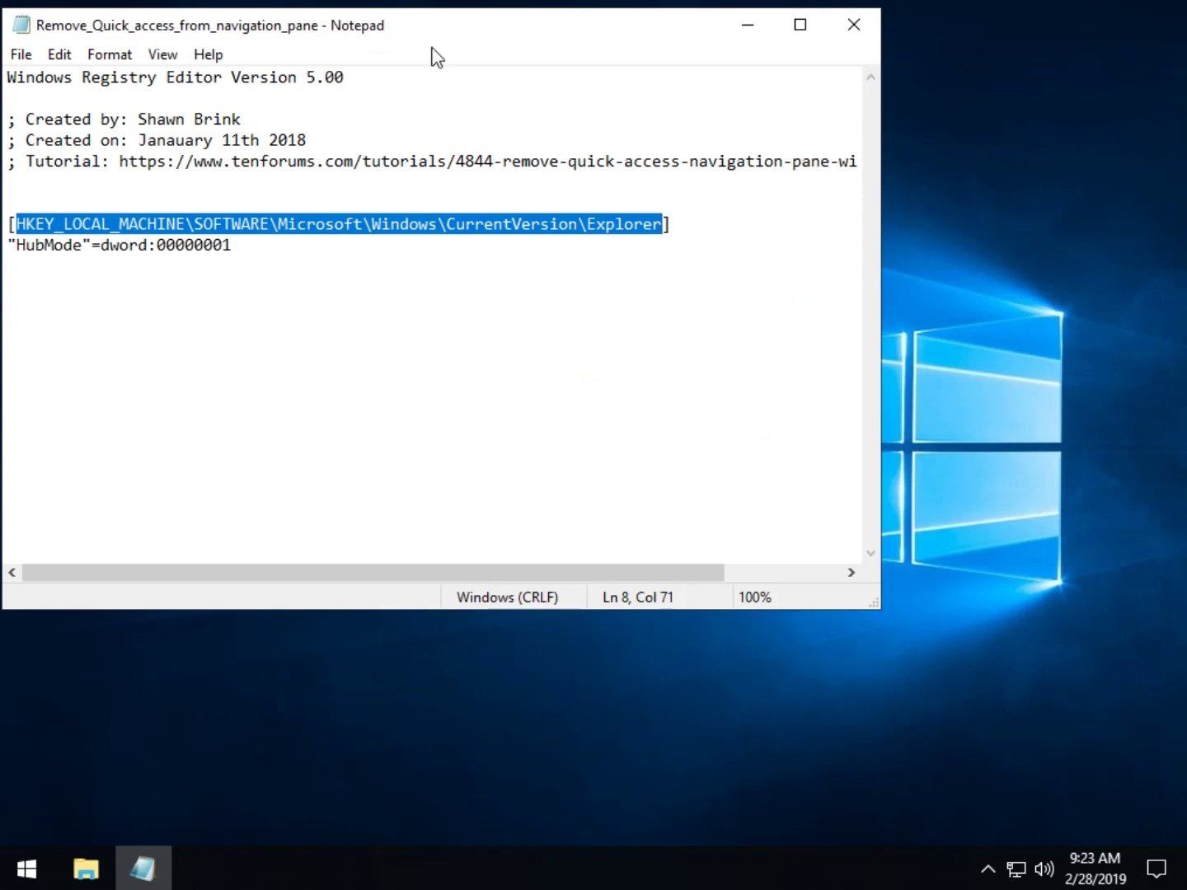
drag(463, 32, 590, 94)
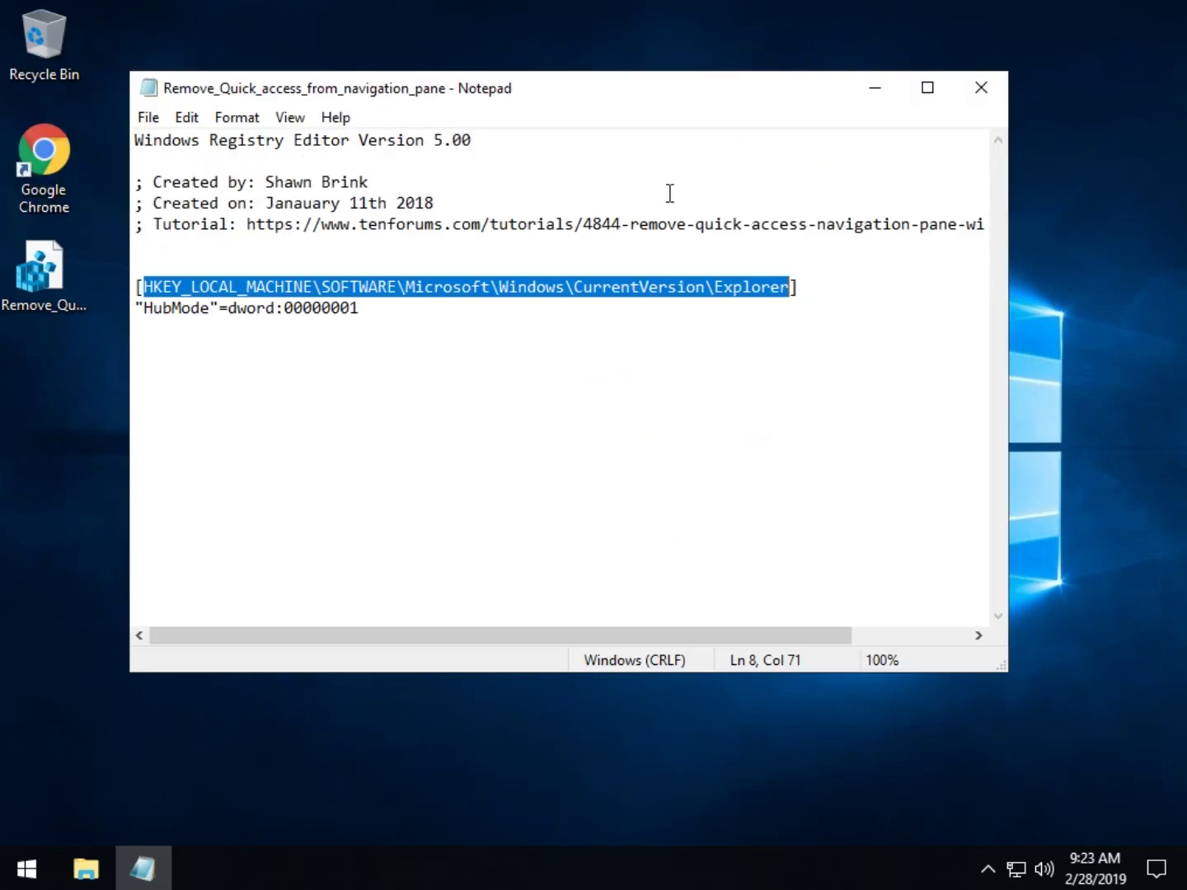
click(981, 88)
click(99, 879)
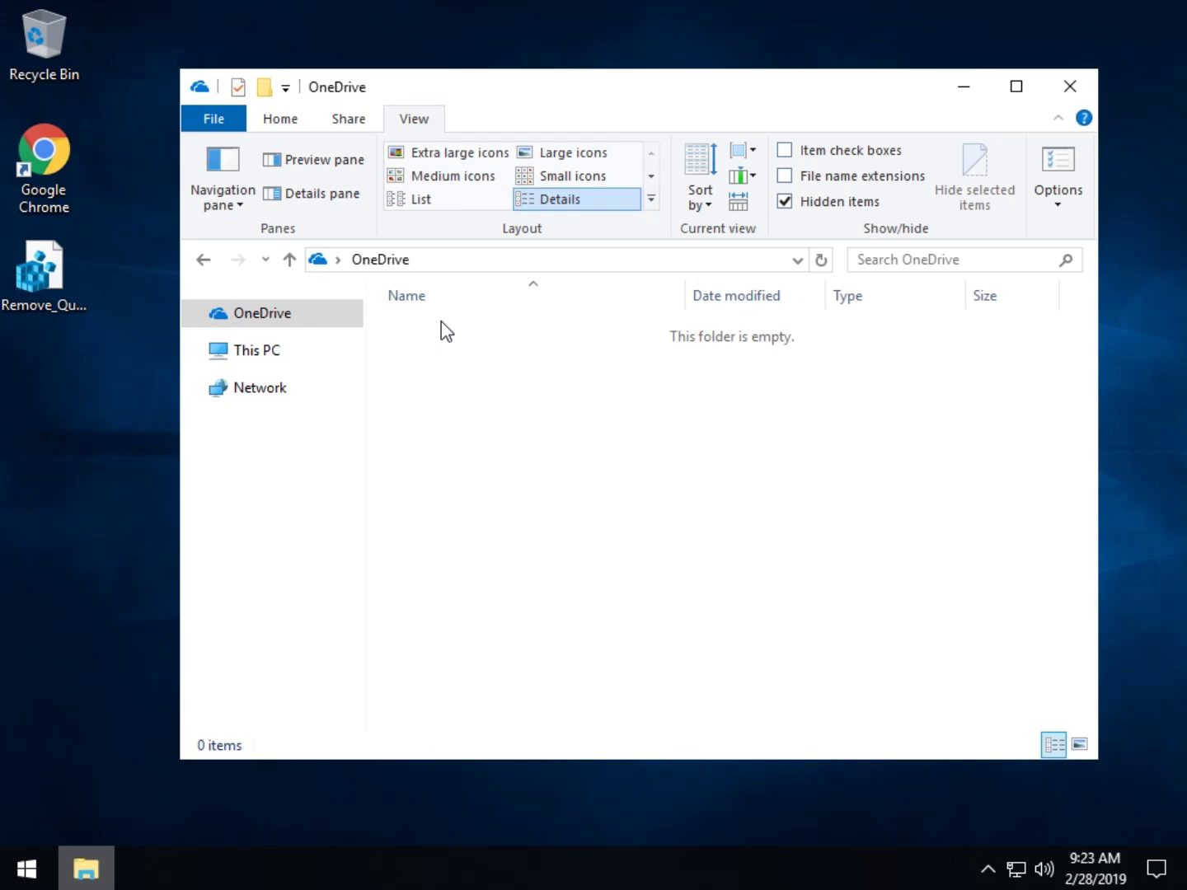
- Reopen File Explorer and restore the folder options to their defaults
click(1073, 89)
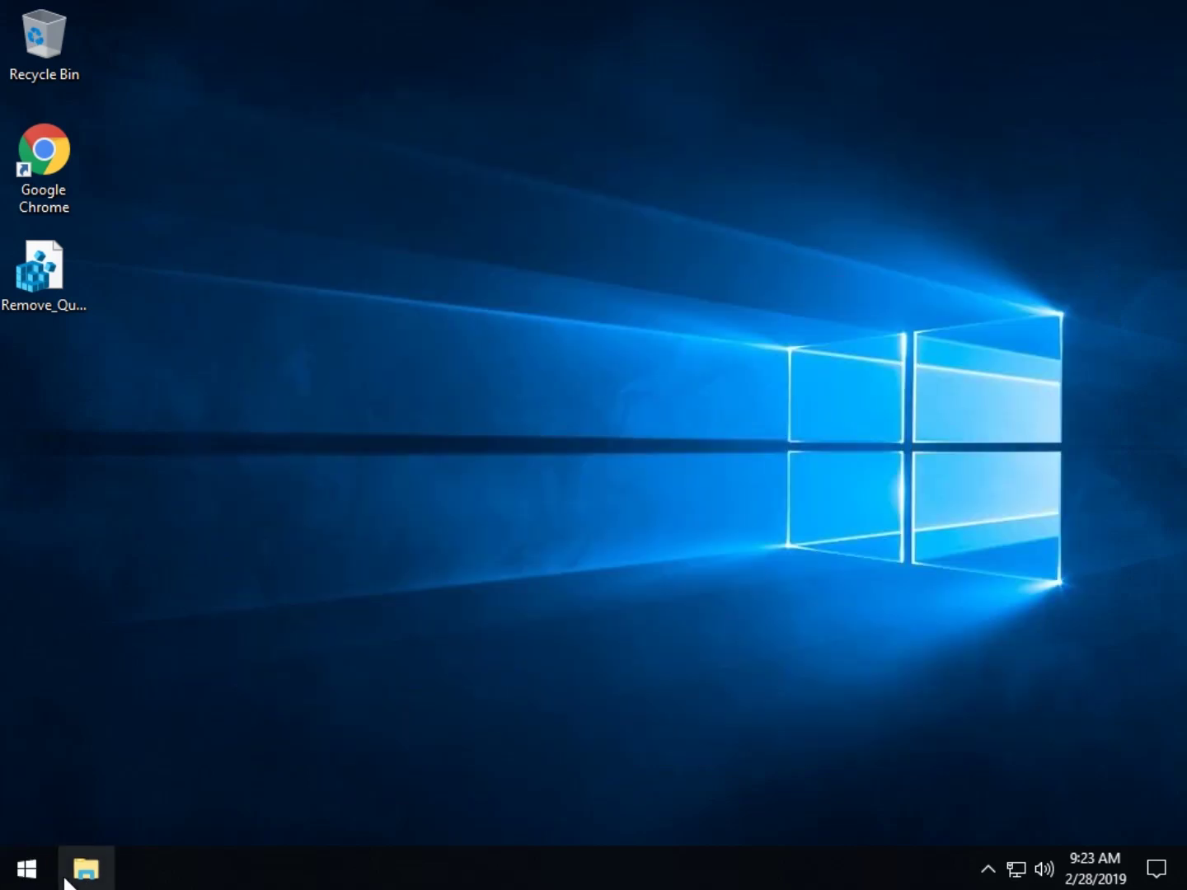
click(66, 865)
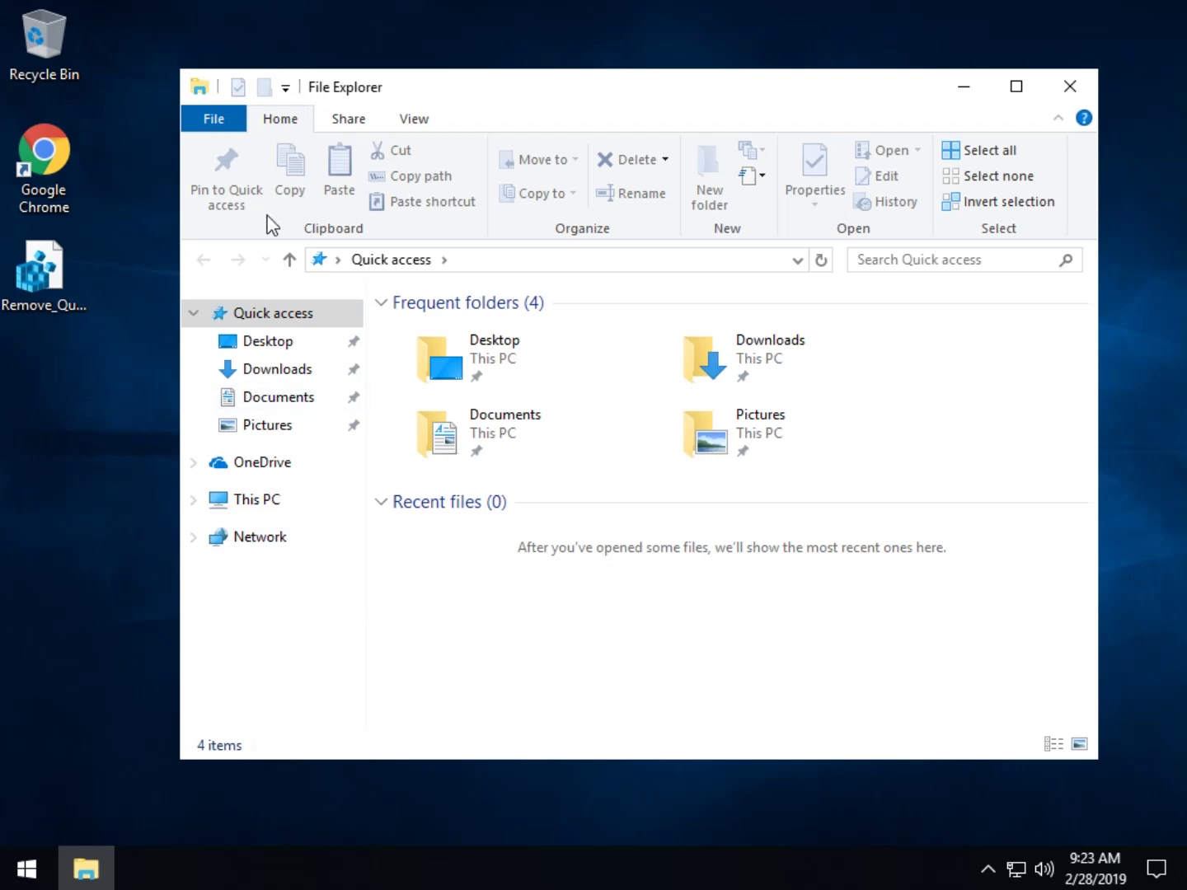
click(432, 126)
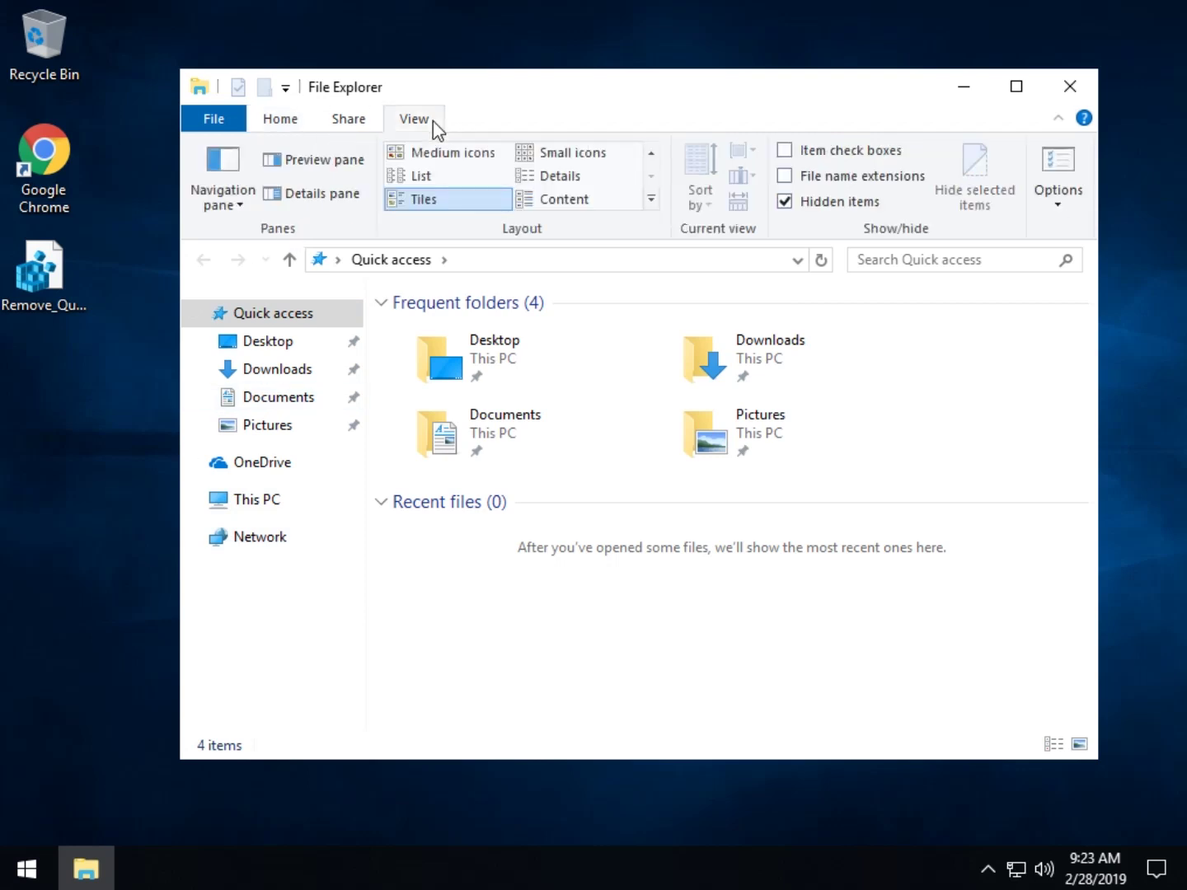
click(1058, 165)
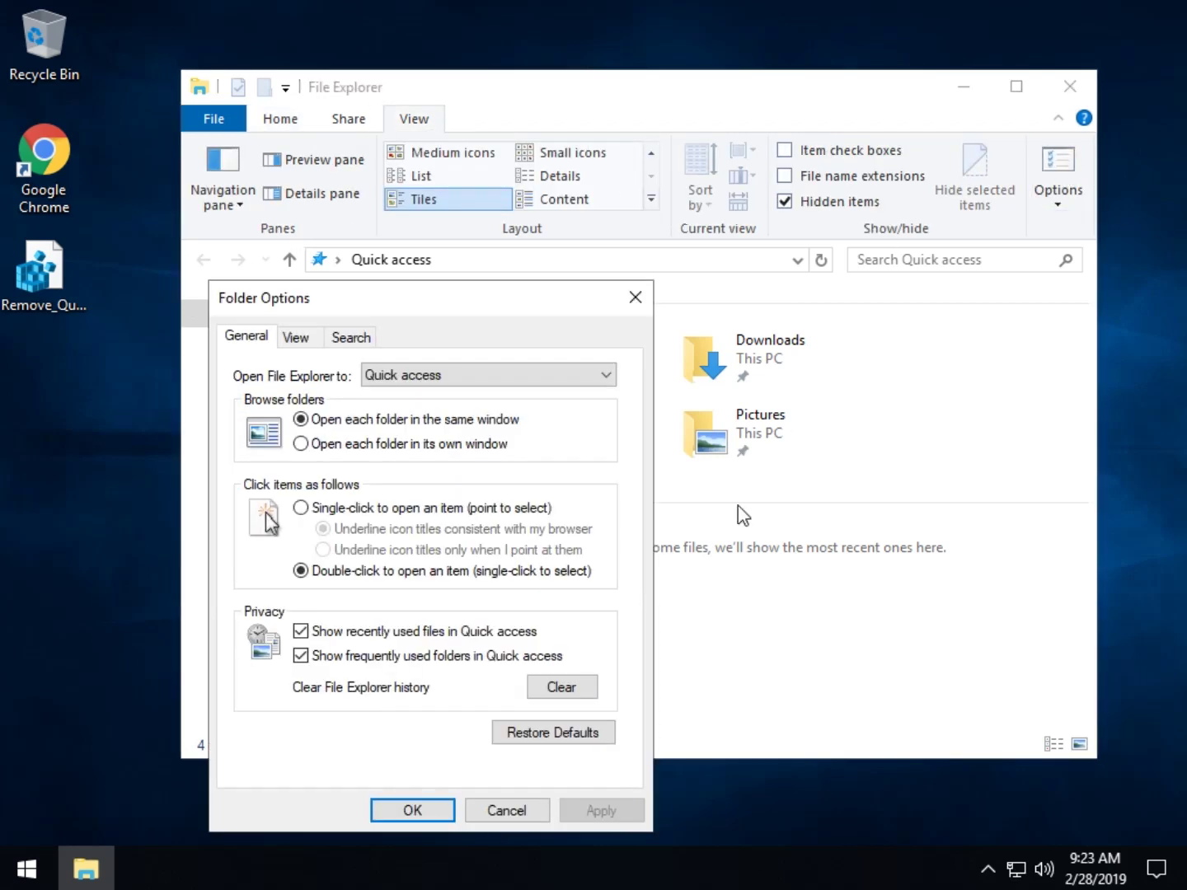
click(534, 744)
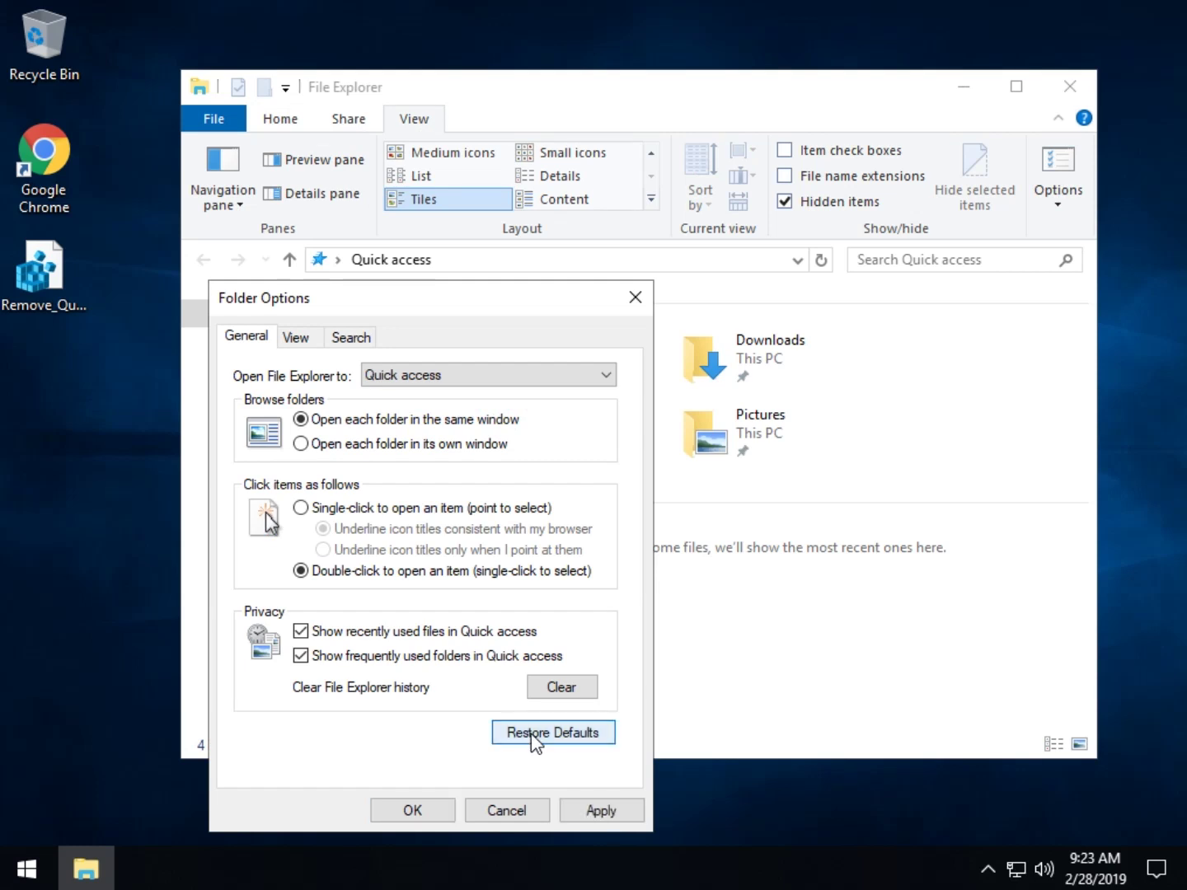
click(567, 810)
click(410, 812)
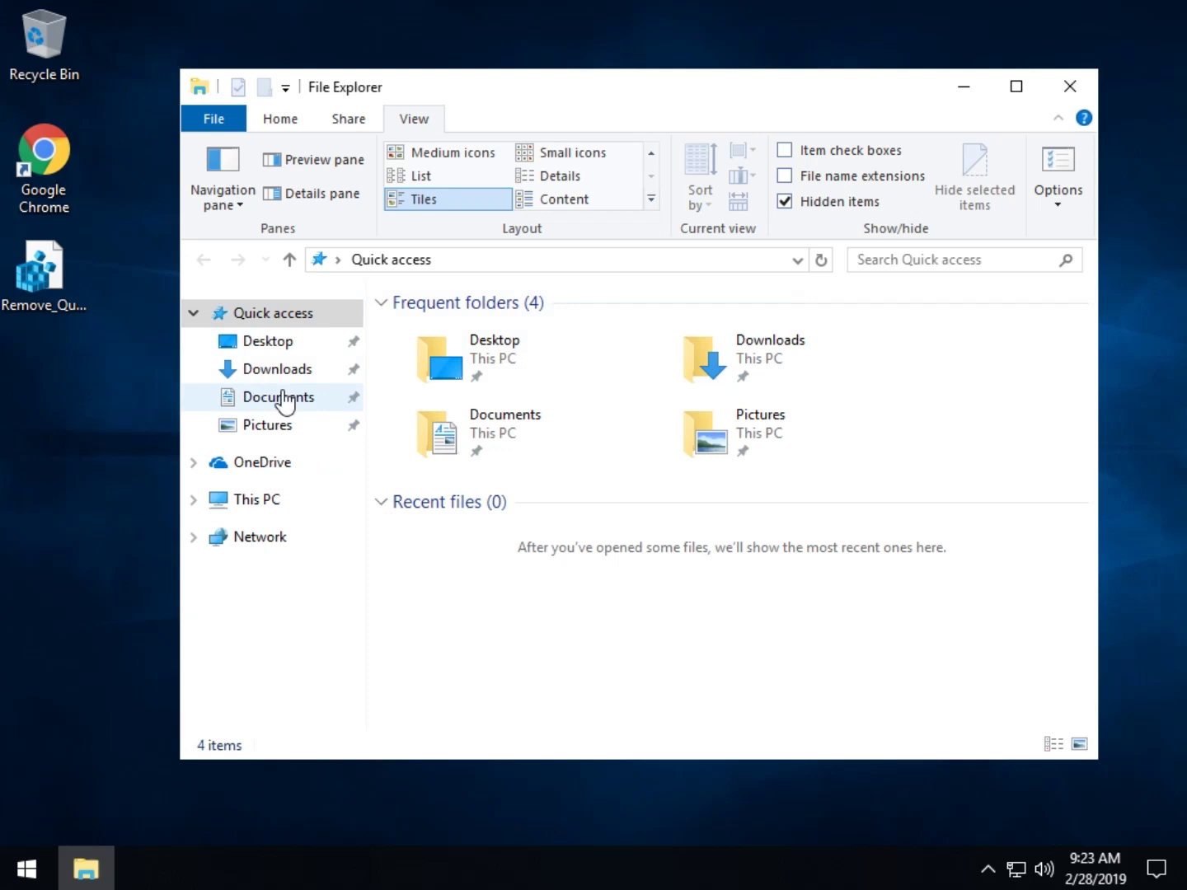
- Set File Explorer to open to This PC and turn off recent files in Quick access
click(1071, 174)
click(400, 374)
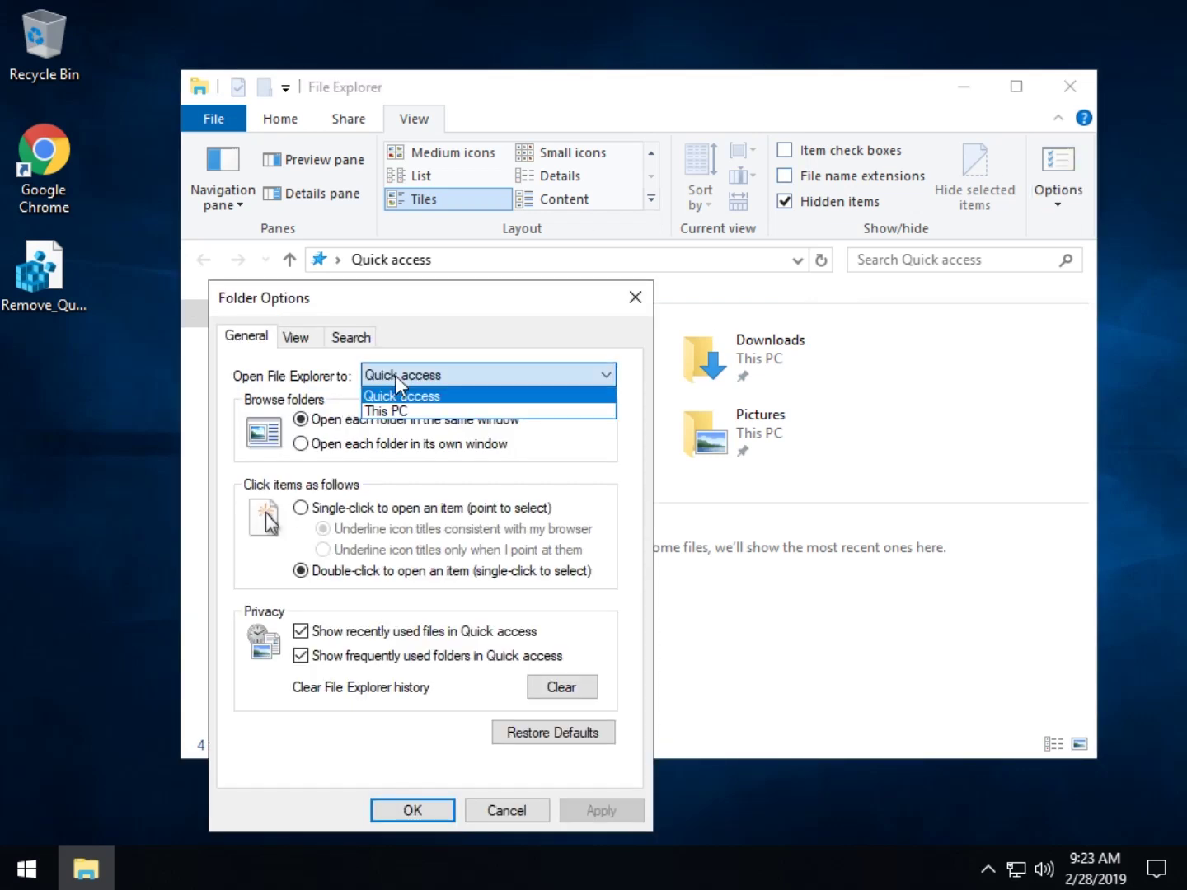
click(412, 410)
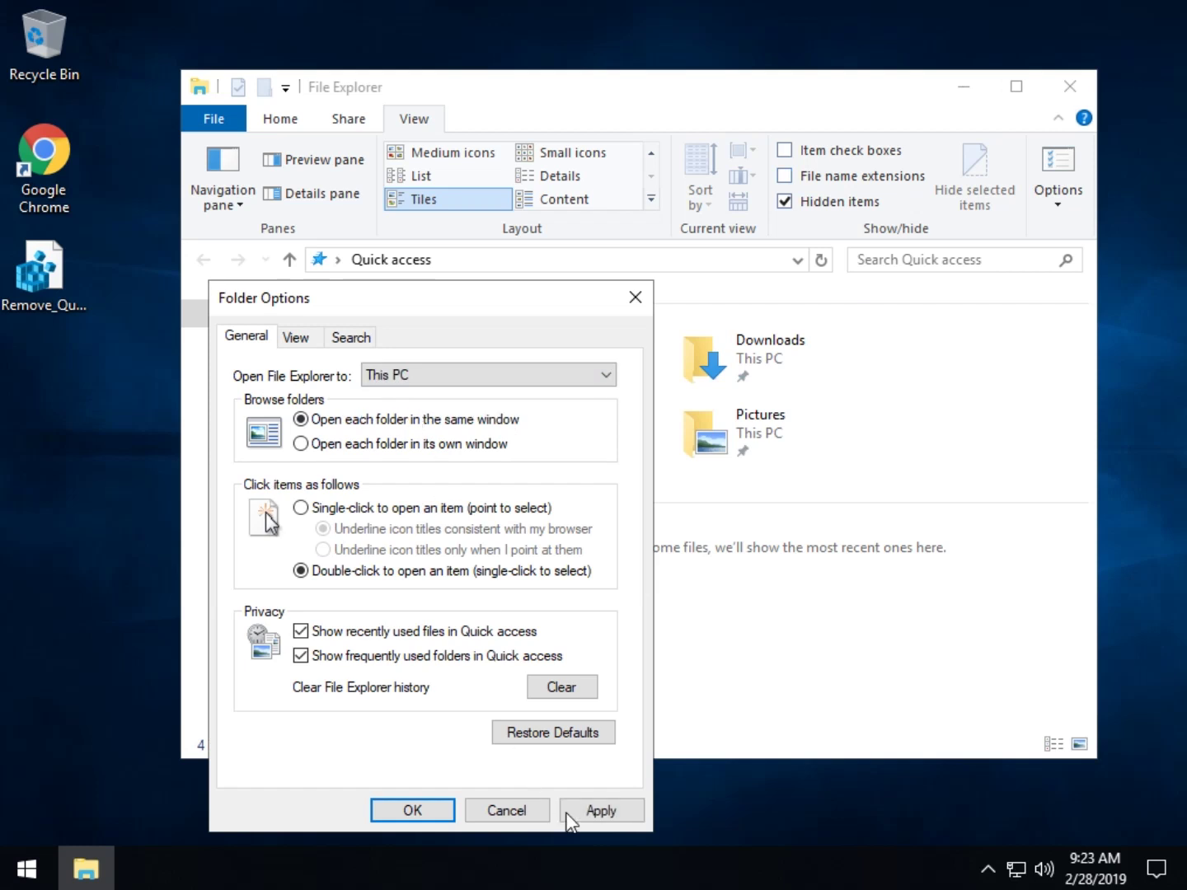
click(607, 814)
click(399, 633)
click(601, 810)
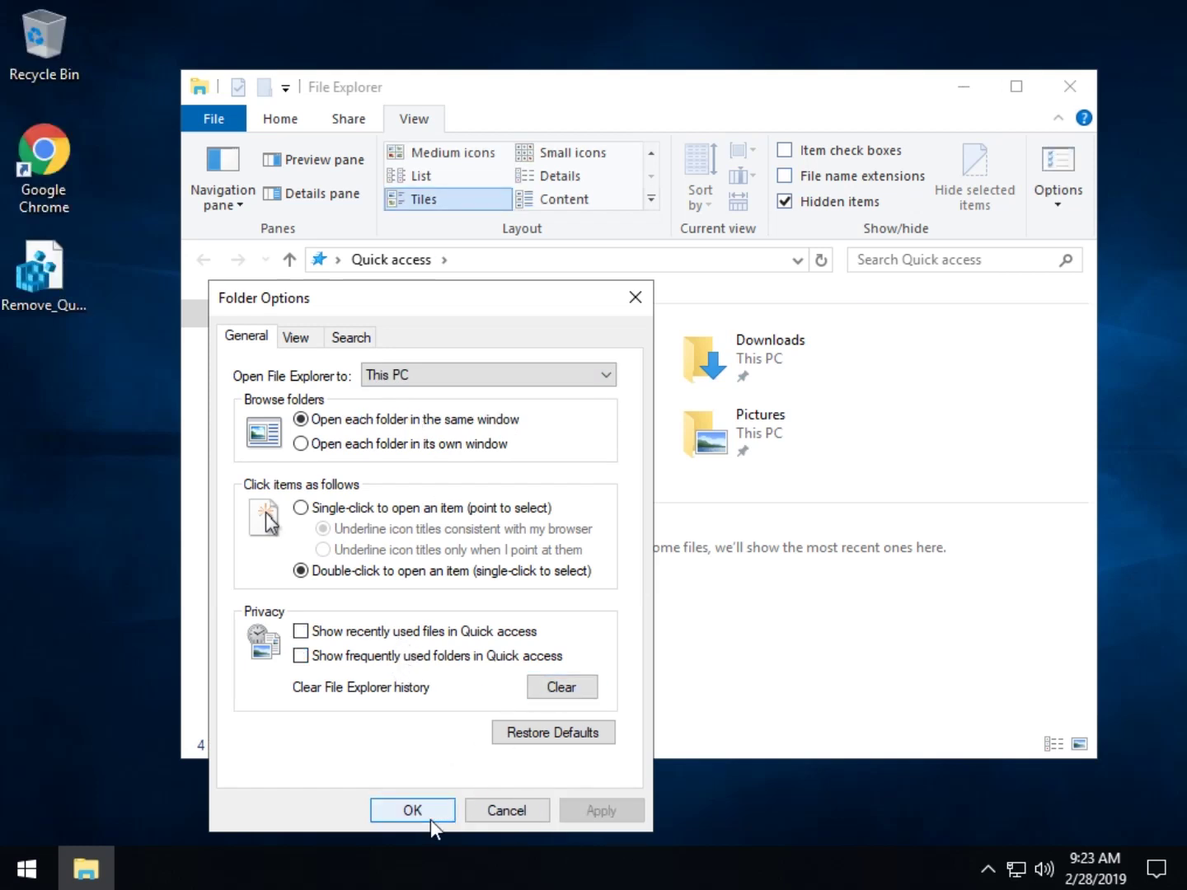
click(413, 810)
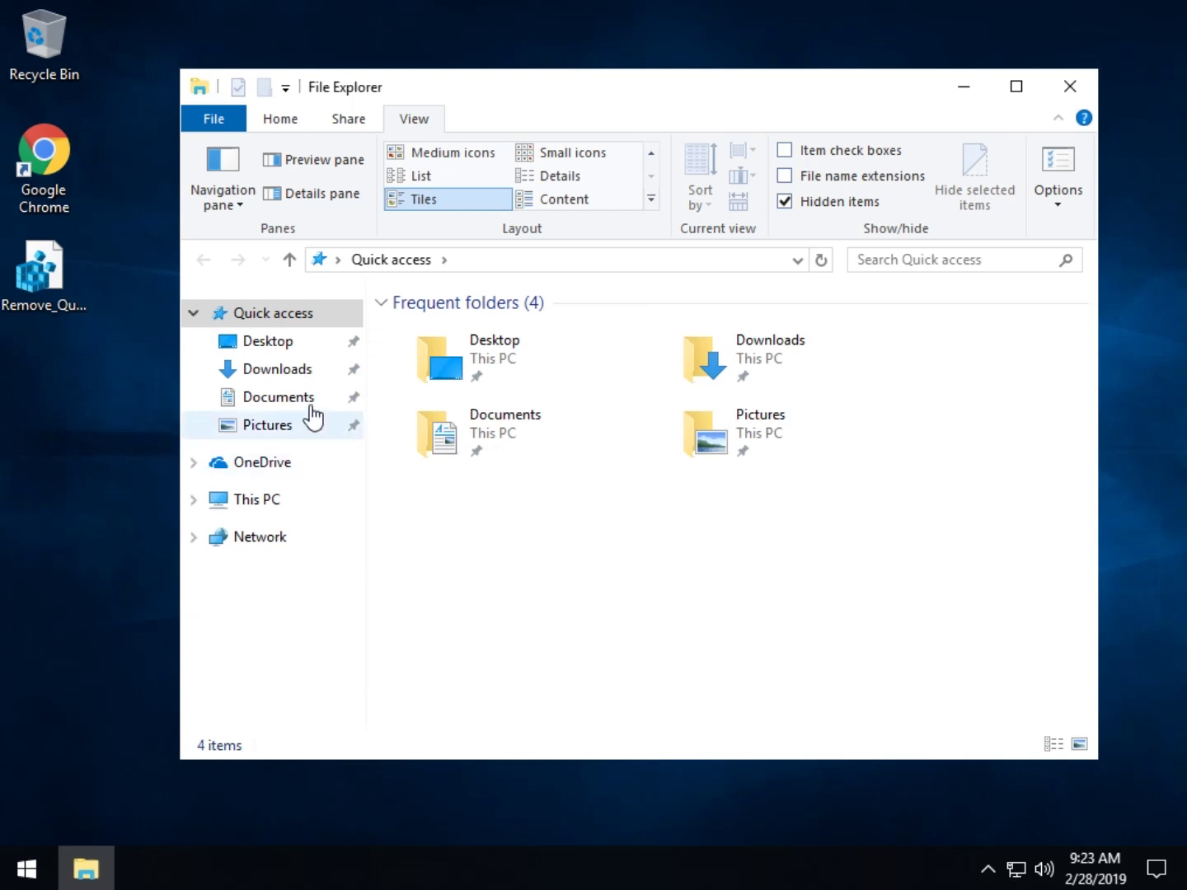
- Close and reopen File Explorer to confirm it starts at This PC, then select the desktop .reg file
click(1072, 87)
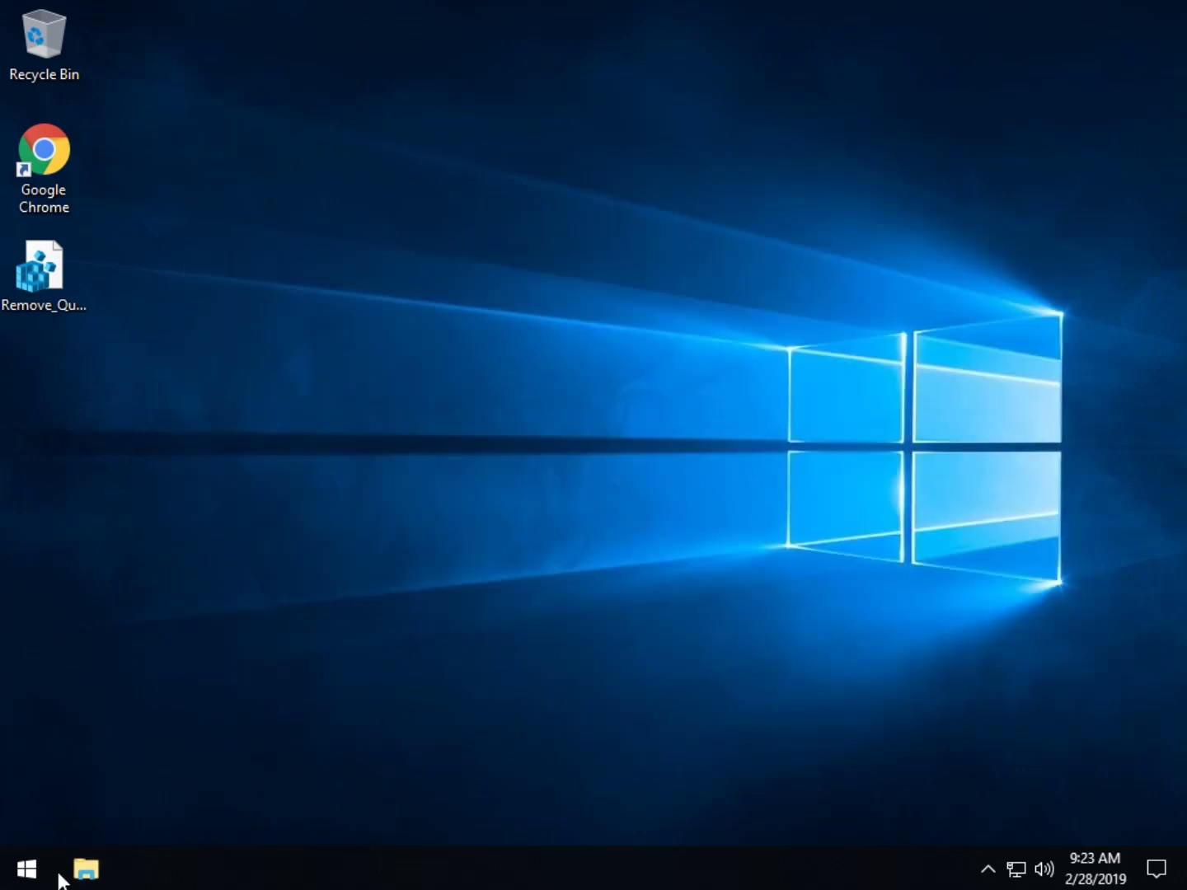
click(86, 869)
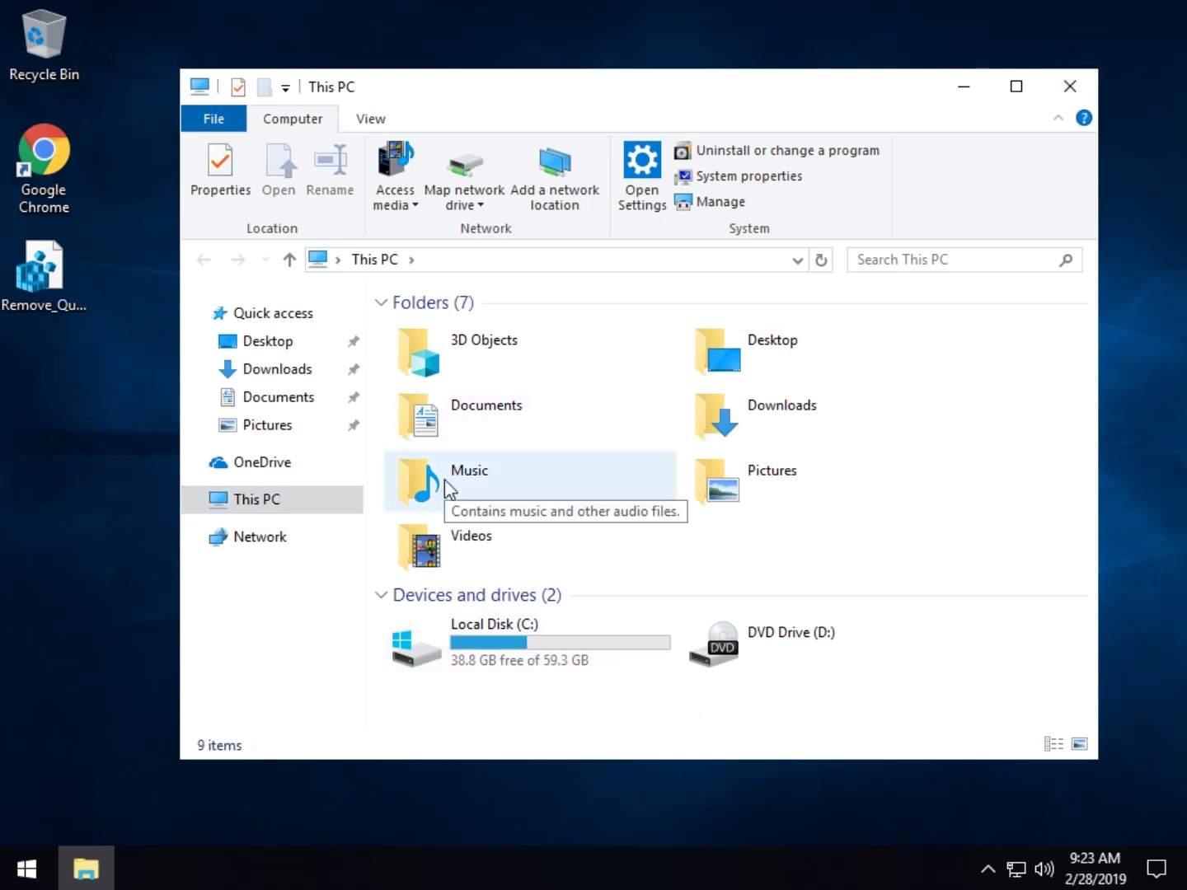
click(65, 312)
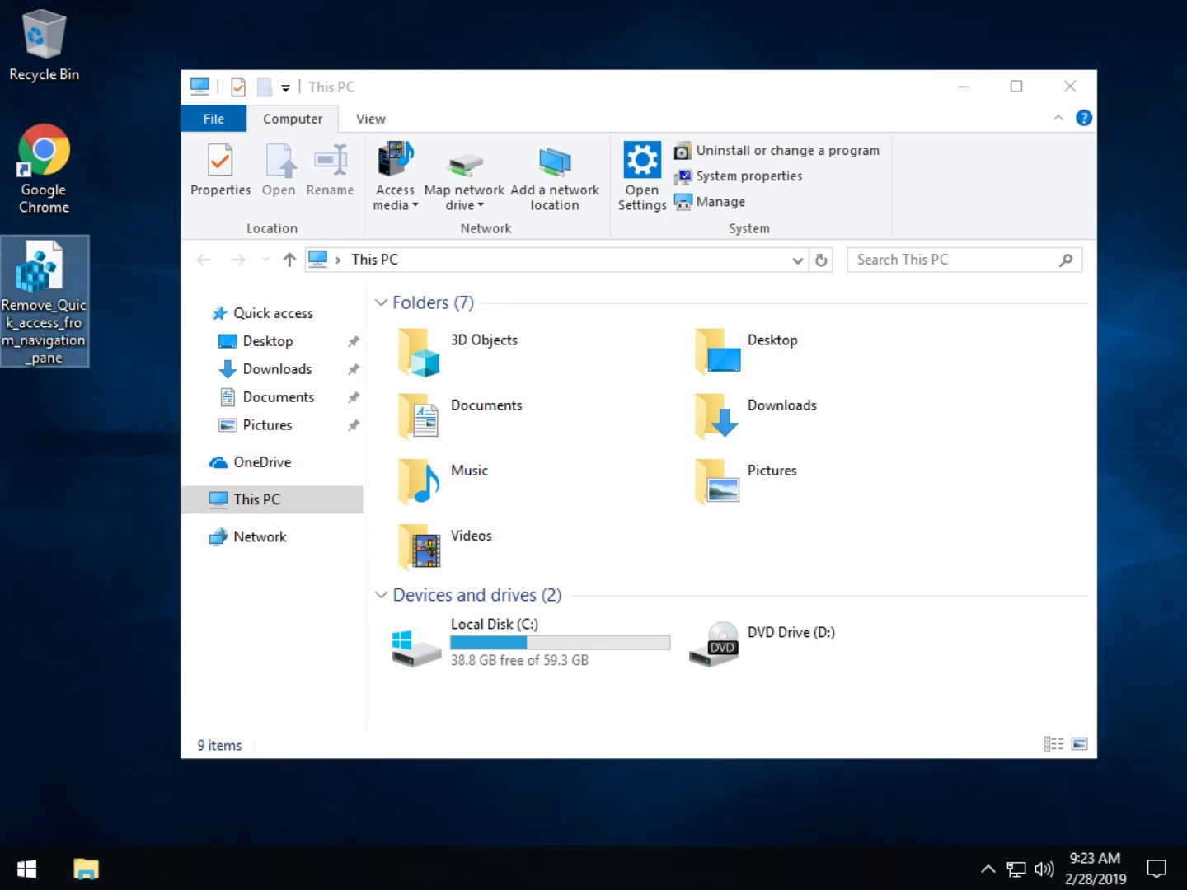